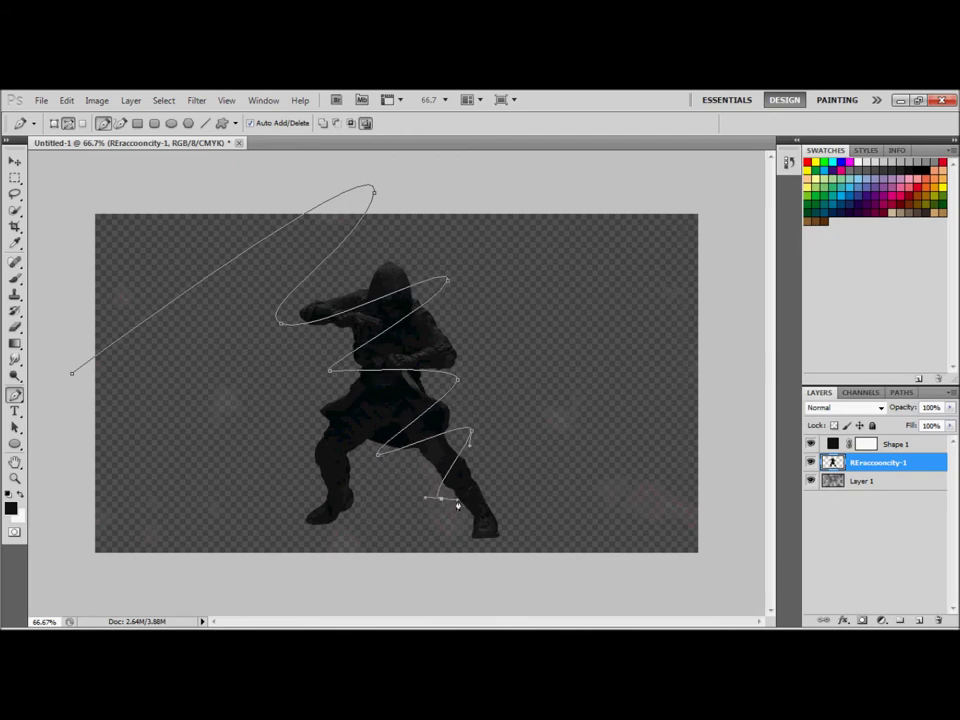
{"action": "left_click", "coordinate": [403, 590]}
{"action": "right_click", "coordinate": [410, 585]}
{"action": "left_click", "coordinate": [572, 572]}
{"action": "right_click", "coordinate": [502, 350]}
{"action": "left_click", "coordinate": [545, 469]}
{"action": "left_click", "coordinate": [565, 268]}
{"action": "key", "text": "Return"}
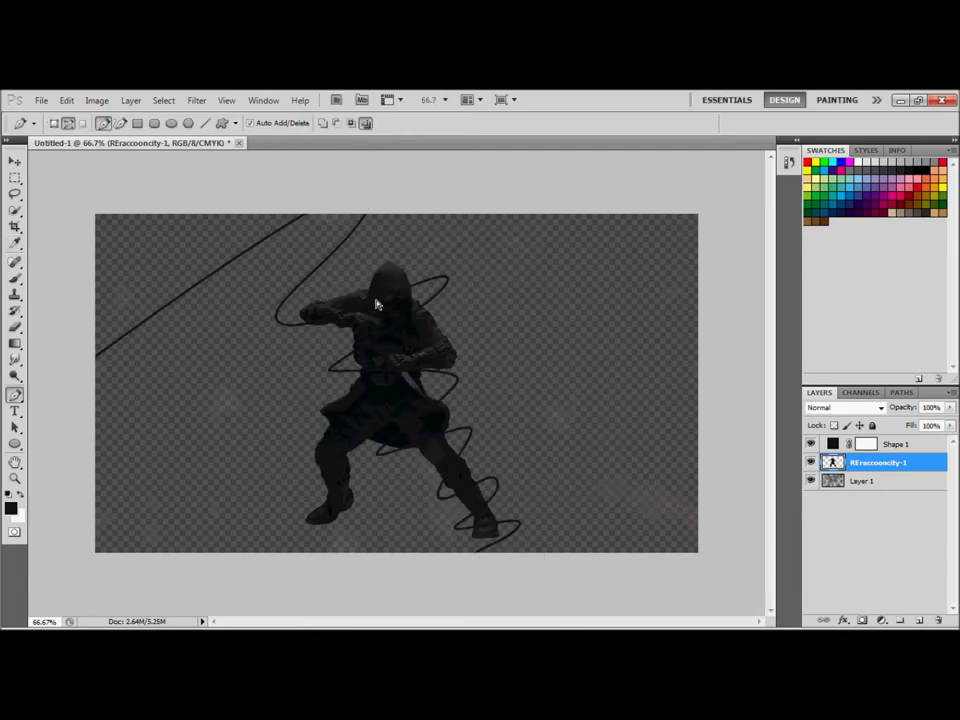
{"action": "key", "text": "ctrl+j"}
{"action": "key", "text": "ctrl+e"}
{"action": "key", "text": "ctrl+alt+z"}
{"action": "key", "text": "ctrl+alt+z"}
{"action": "key", "text": "ctrl+alt+z"}
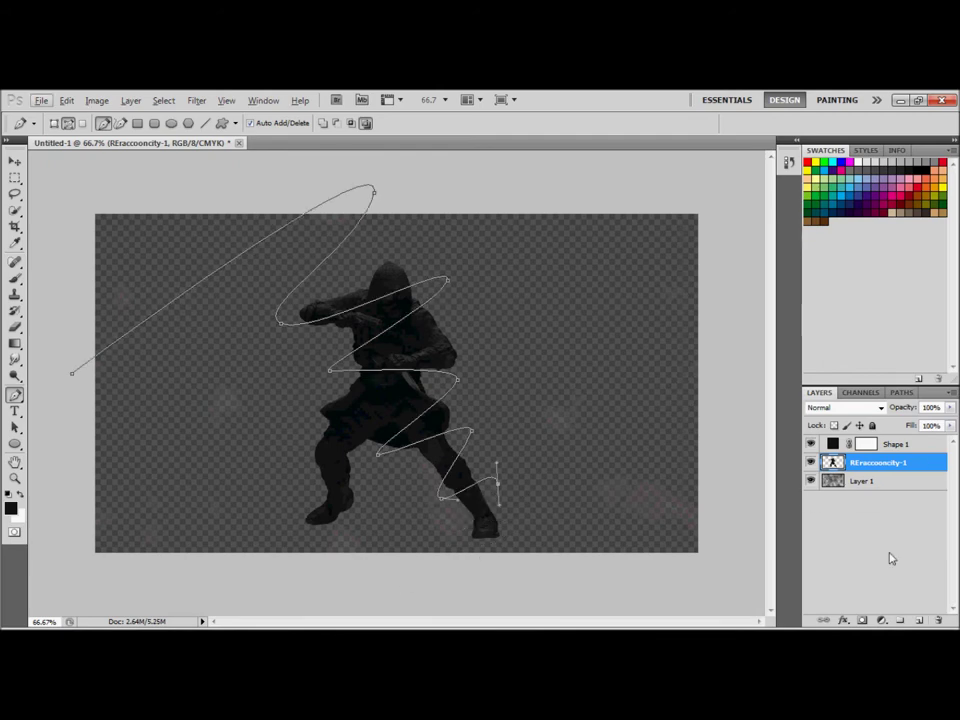
{"action": "key", "text": "Escape"}
Create a layer above the figure and draw a curved zigzag pen path from beyond the canvas's left edge down around the figure to its feet
{"action": "left_click", "coordinate": [919, 620]}
{"action": "left_click", "coordinate": [68, 398]}
{"action": "mouse_move", "coordinate": [432, 238]}
{"action": "left_mouse_down"}
{"action": "mouse_move", "coordinate": [439, 272]}
{"action": "mouse_move", "coordinate": [420, 268]}
{"action": "left_mouse_up"}
{"action": "left_click_drag", "start_coordinate": [323, 352], "coordinate": [343, 352]}
{"action": "left_click_drag", "start_coordinate": [296, 428], "coordinate": [493, 443]}
{"action": "left_click", "coordinate": [476, 434]}
{"action": "left_click_drag", "start_coordinate": [427, 492], "coordinate": [438, 497]}
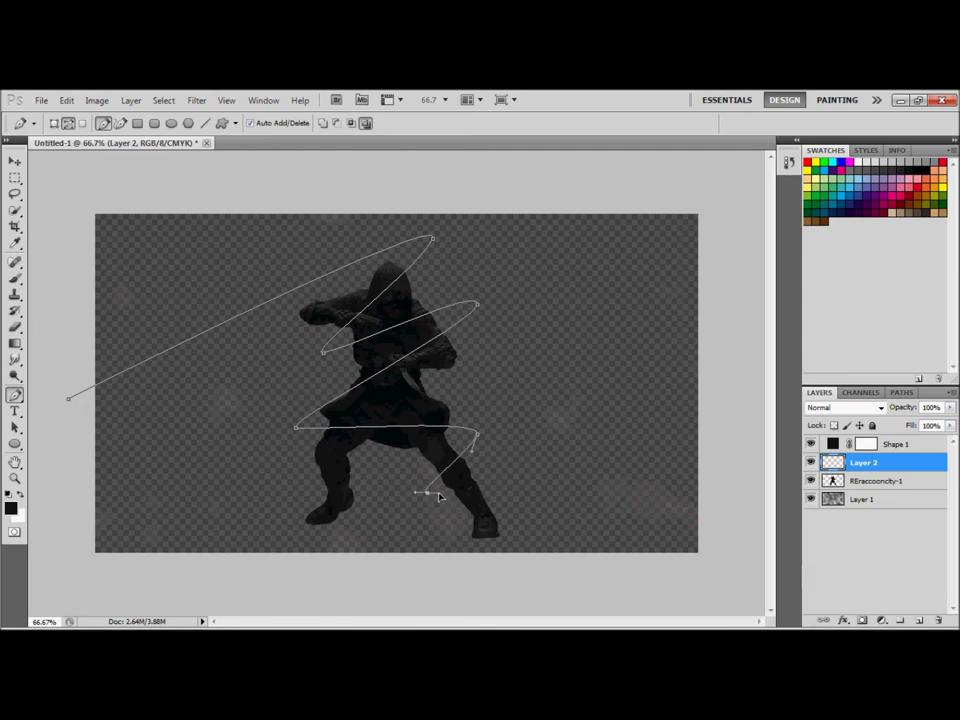
Stroke the zigzag path on the new layer and delete the path
{"action": "right_click", "coordinate": [381, 369]}
{"action": "left_click", "coordinate": [431, 491]}
{"action": "left_click", "coordinate": [544, 264]}
{"action": "right_click", "coordinate": [306, 285]}
{"action": "left_click", "coordinate": [347, 334]}
Duplicate the stroked line's layer, place the copy at the top of the layer stack and give it a white Color Overlay
{"action": "key", "text": "ctrl+j"}
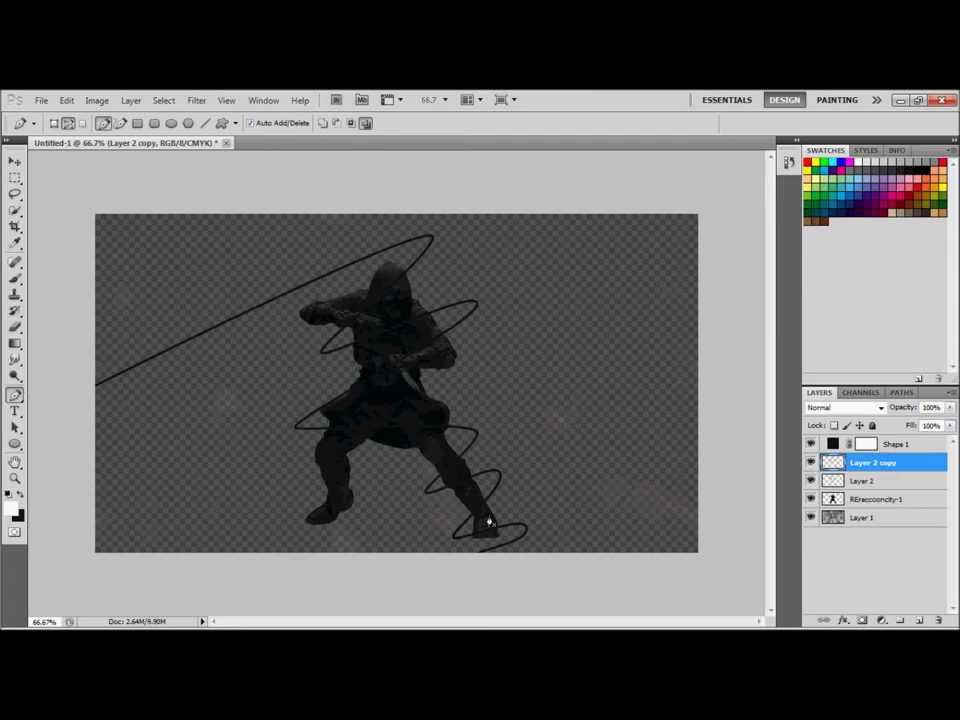
{"action": "double_click", "coordinate": [907, 463]}
{"action": "left_click", "coordinate": [579, 350]}
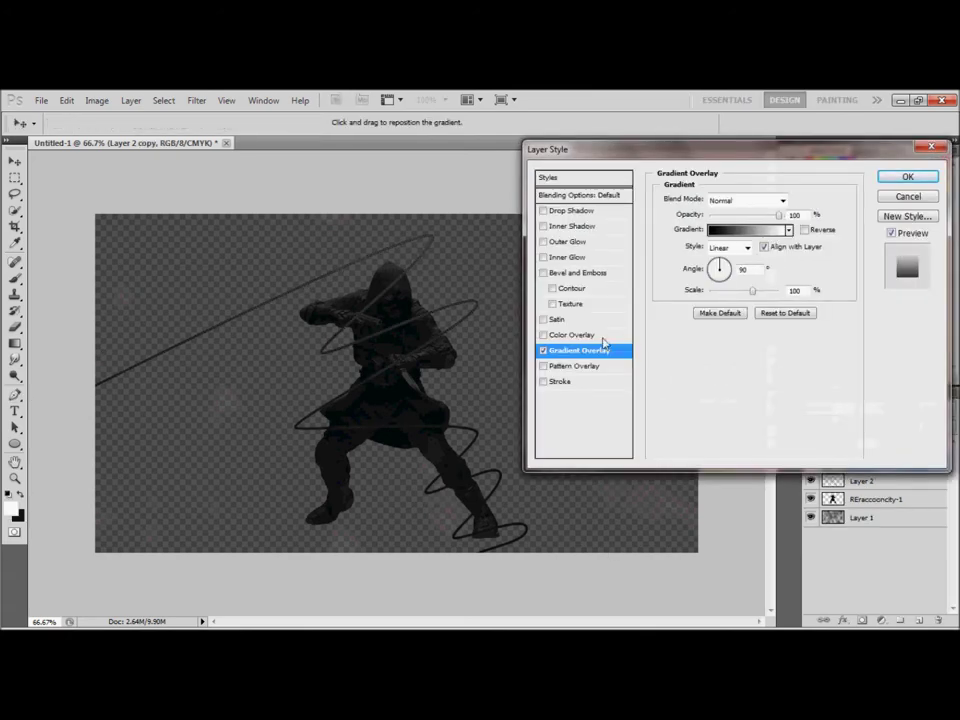
{"action": "left_click", "coordinate": [571, 334]}
{"action": "left_click", "coordinate": [800, 199]}
{"action": "left_click", "coordinate": [389, 218]}
{"action": "left_click", "coordinate": [712, 208]}
{"action": "left_click", "coordinate": [907, 176]}
Move the white line slightly down and to the right so it is offset from the dark line
{"action": "key", "text": "p"}
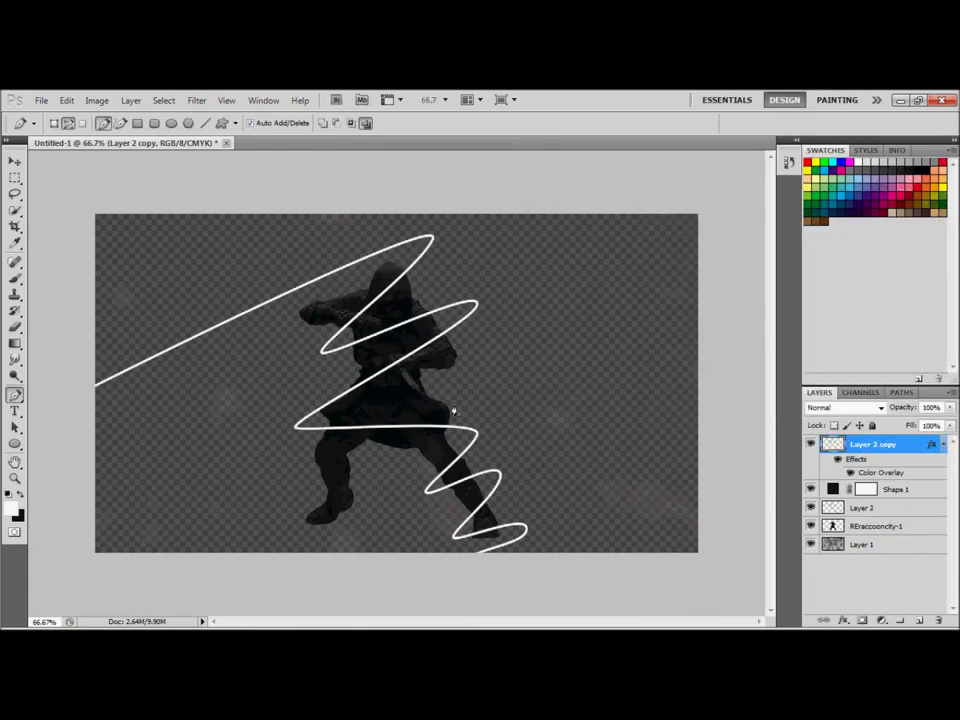
{"action": "key", "text": "v"}
{"action": "left_click_drag", "start_coordinate": [238, 266], "coordinate": [243, 274]}
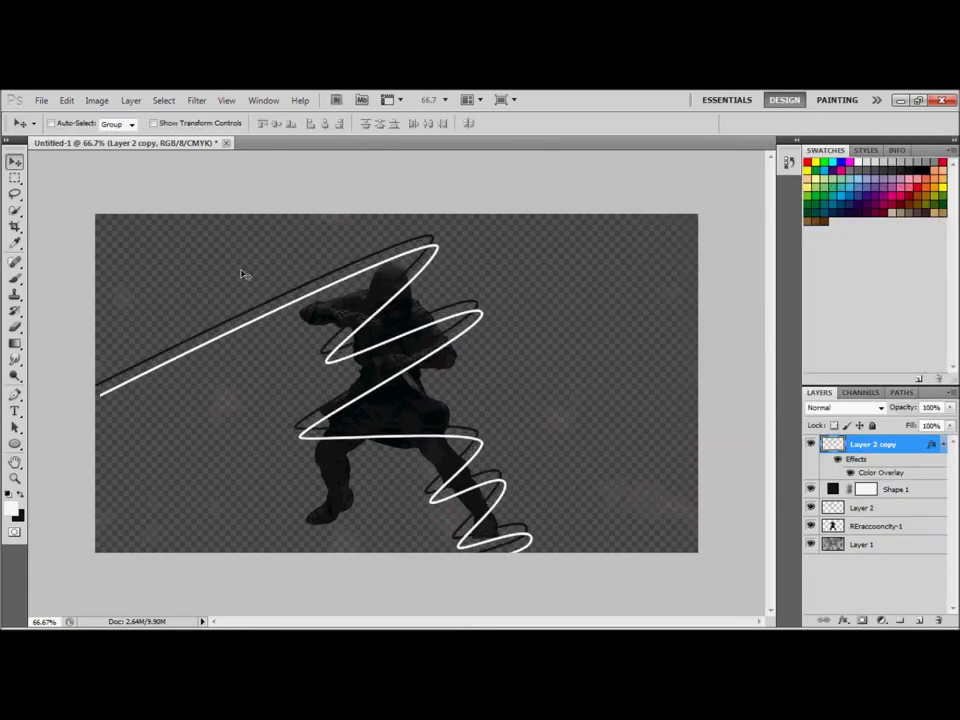
Add a linear black-to-white Gradient Overlay at 90° to the dark line's Layer 2
{"action": "double_click", "coordinate": [900, 507]}
{"action": "left_click", "coordinate": [580, 350]}
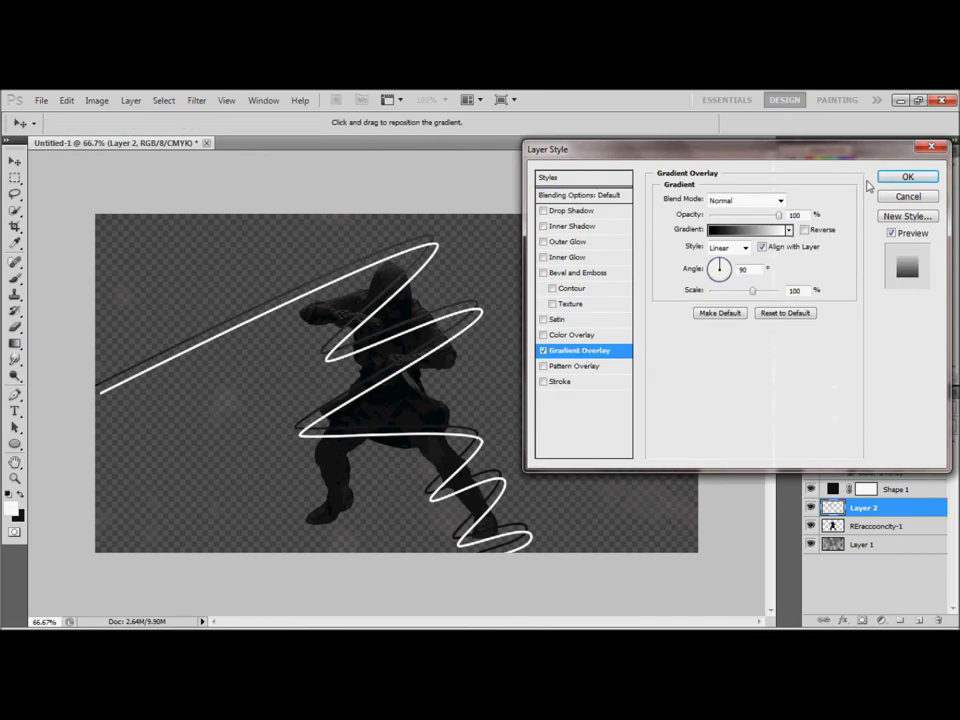
{"action": "left_click", "coordinate": [906, 177]}
Using a 13 px eraser on Layer 2 copy, erase the white line's upper diagonal where it crosses the figure's hood and torso
{"action": "key", "text": "e"}
{"action": "left_click", "coordinate": [71, 123]}
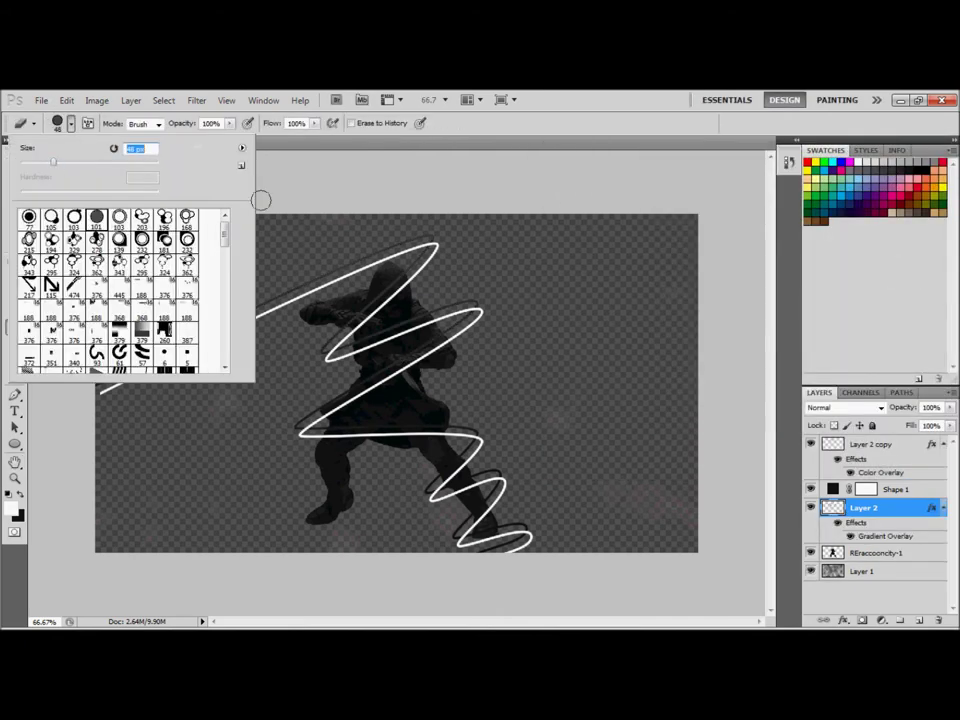
{"action": "type", "text": "13"}
{"action": "key", "text": "Return"}
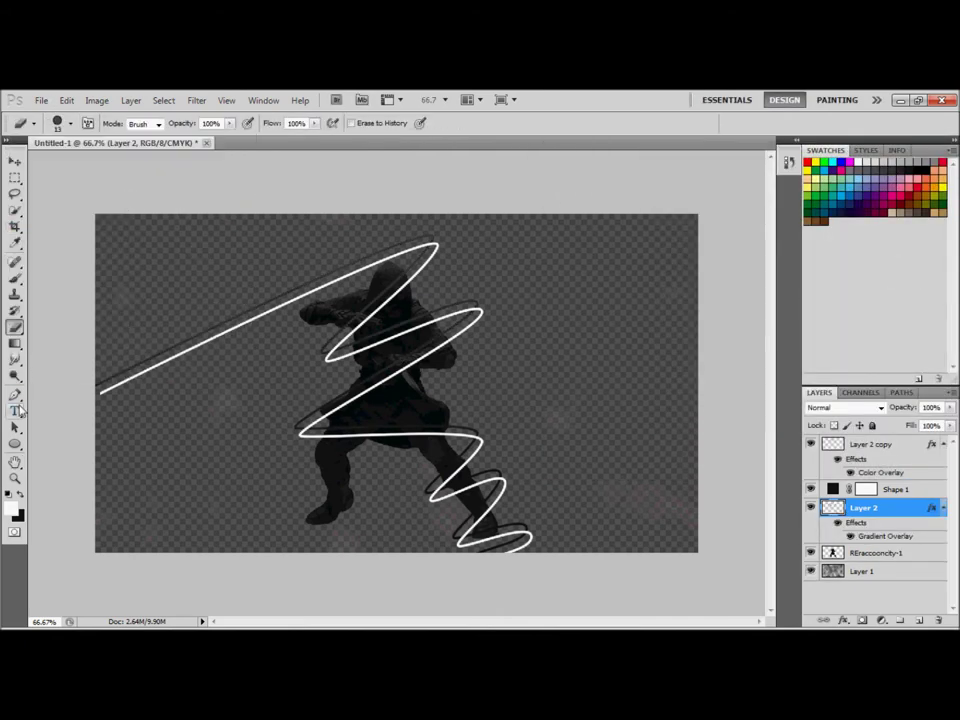
{"action": "key", "text": "z"}
{"action": "left_click", "coordinate": [407, 332]}
{"action": "left_click", "coordinate": [407, 332]}
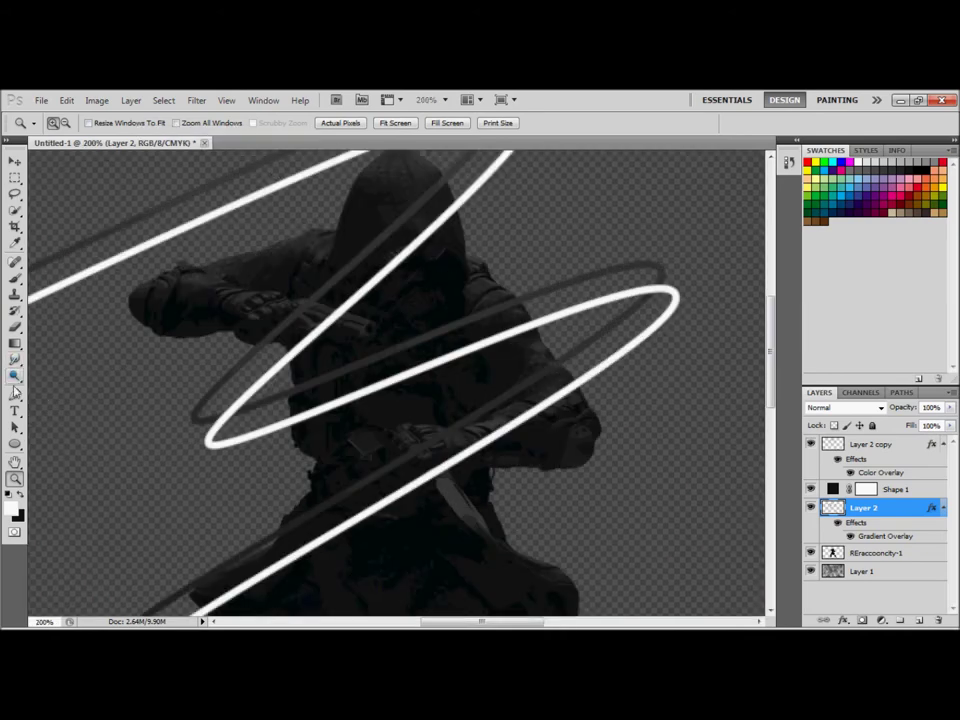
{"action": "key", "text": "e"}
{"action": "left_click", "coordinate": [872, 444]}
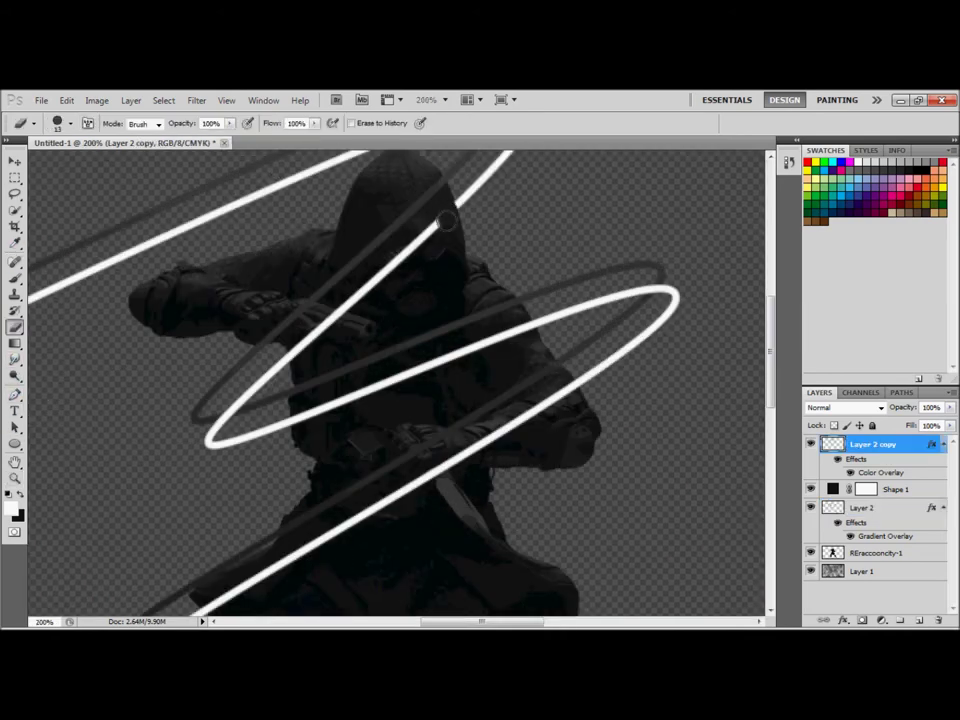
{"action": "key", "text": "alt+bracketleft"}
{"action": "key", "text": "alt+bracketleft"}
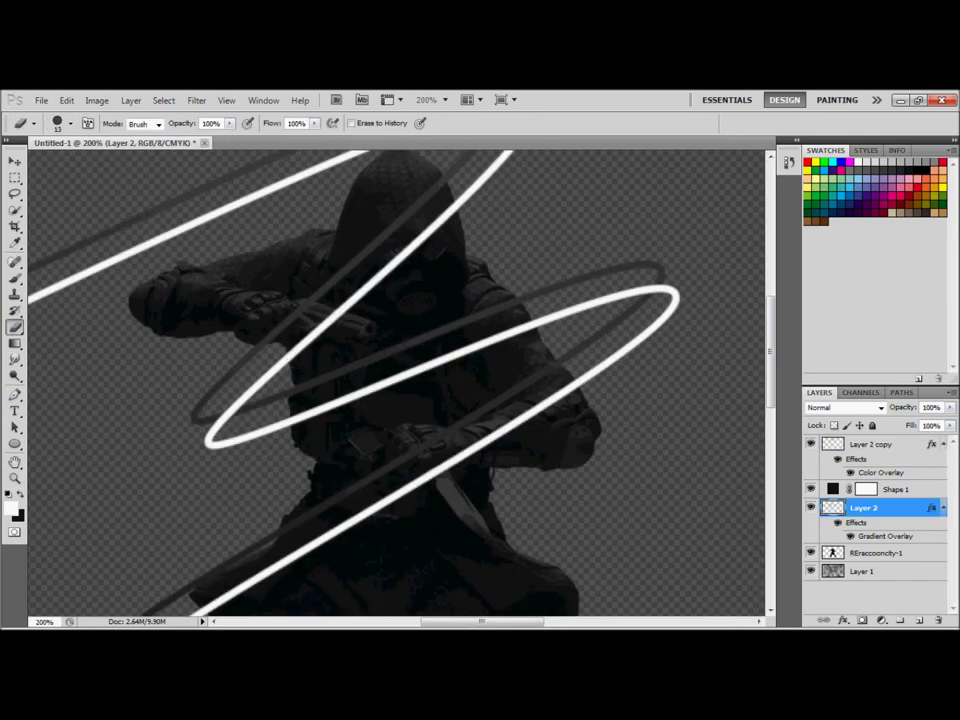
{"action": "left_click", "coordinate": [848, 440]}
{"action": "left_click_drag", "start_coordinate": [290, 355], "coordinate": [377, 283]}
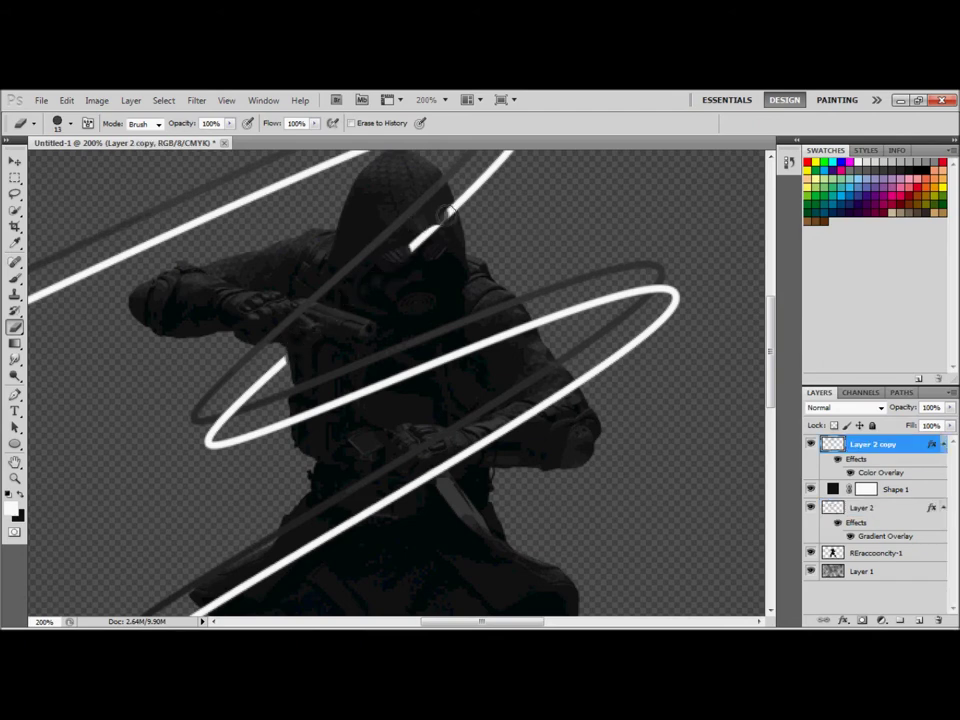
{"action": "key", "text": "ctrl+z"}
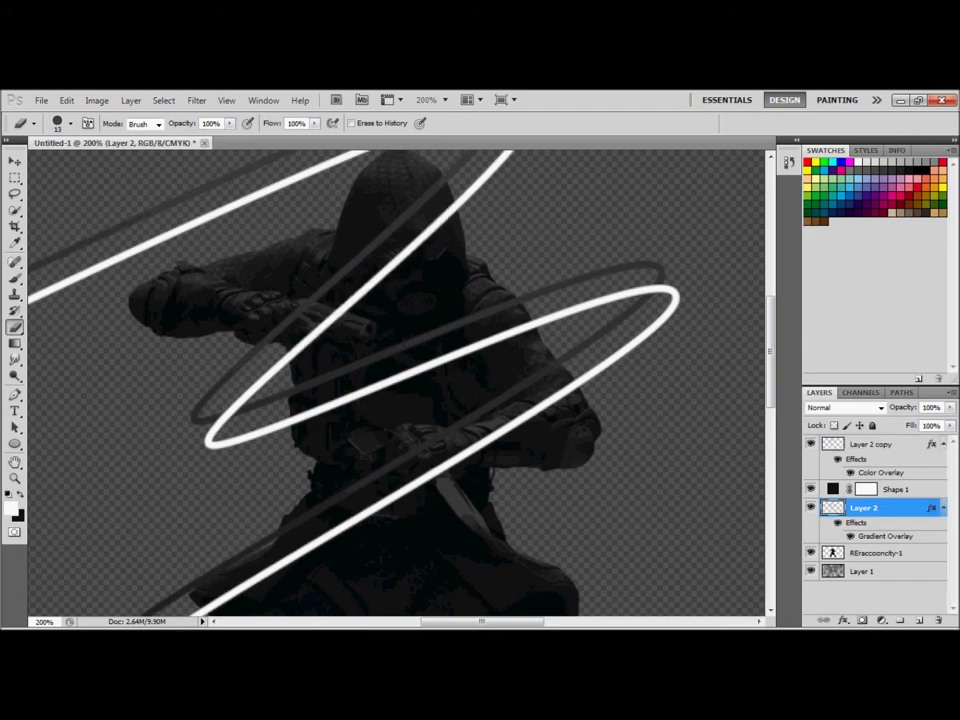
{"action": "left_click_drag", "start_coordinate": [447, 213], "coordinate": [296, 361]}
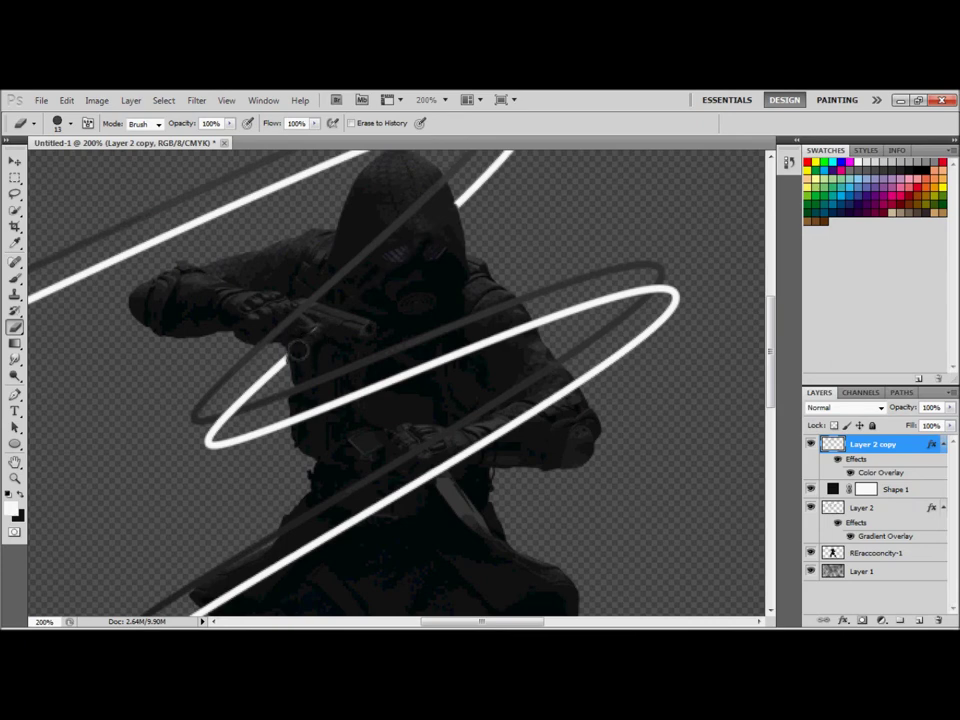
On Layer 2, erase the dark line where its loop crosses the figure's chest and shoulder
{"action": "left_click", "coordinate": [862, 507]}
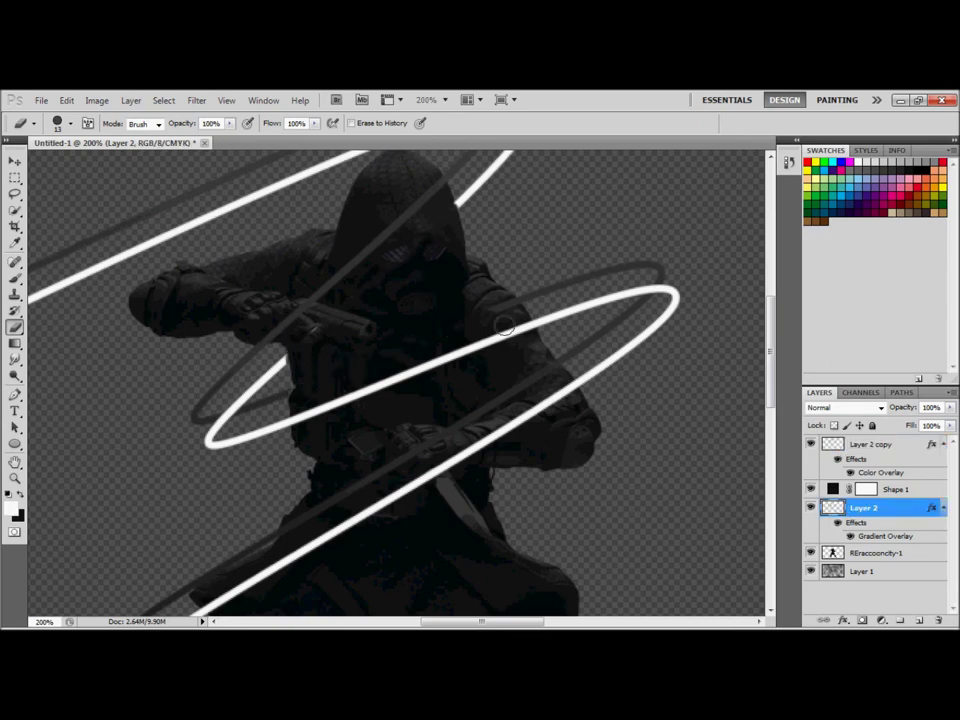
{"action": "left_click", "coordinate": [508, 309], "text": "ctrl"}
{"action": "left_click", "coordinate": [862, 507]}
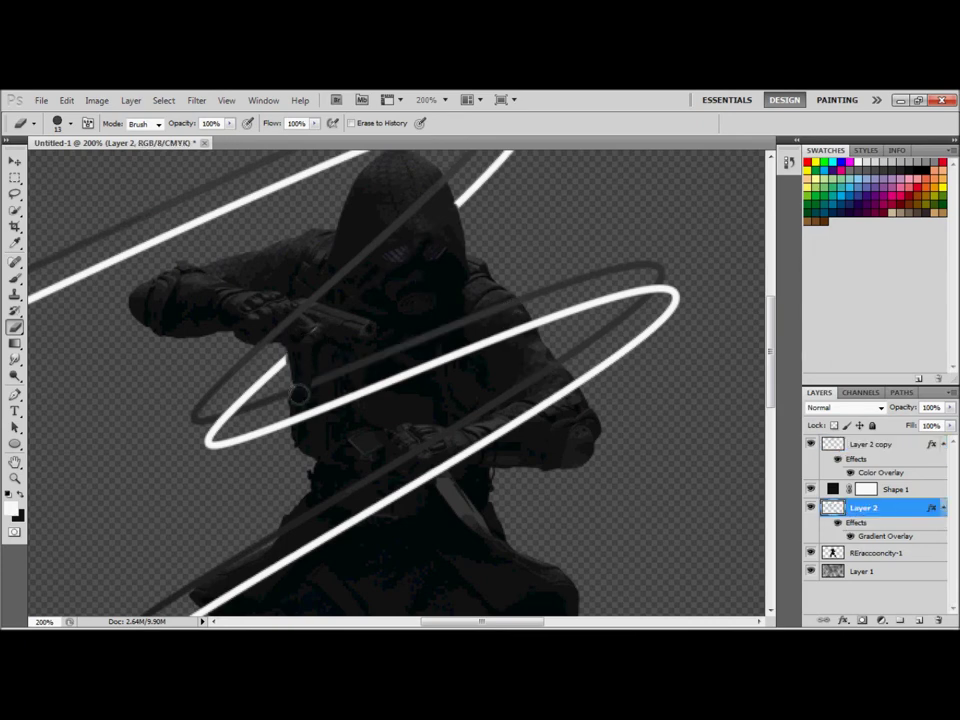
{"action": "left_click_drag", "start_coordinate": [258, 284], "coordinate": [378, 228]}
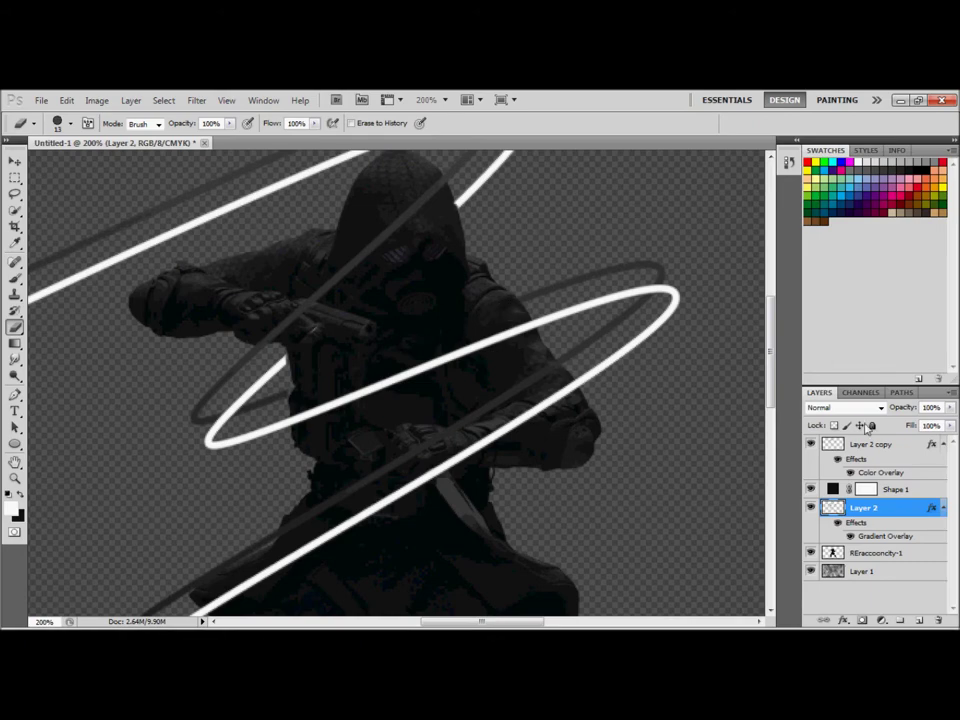
Erase the white line's diagonal across the forearm, waist and skirt, and the dark line's horizontal pass across the skirt
{"action": "left_click", "coordinate": [870, 443]}
{"action": "left_click_drag", "start_coordinate": [548, 403], "coordinate": [241, 588]}
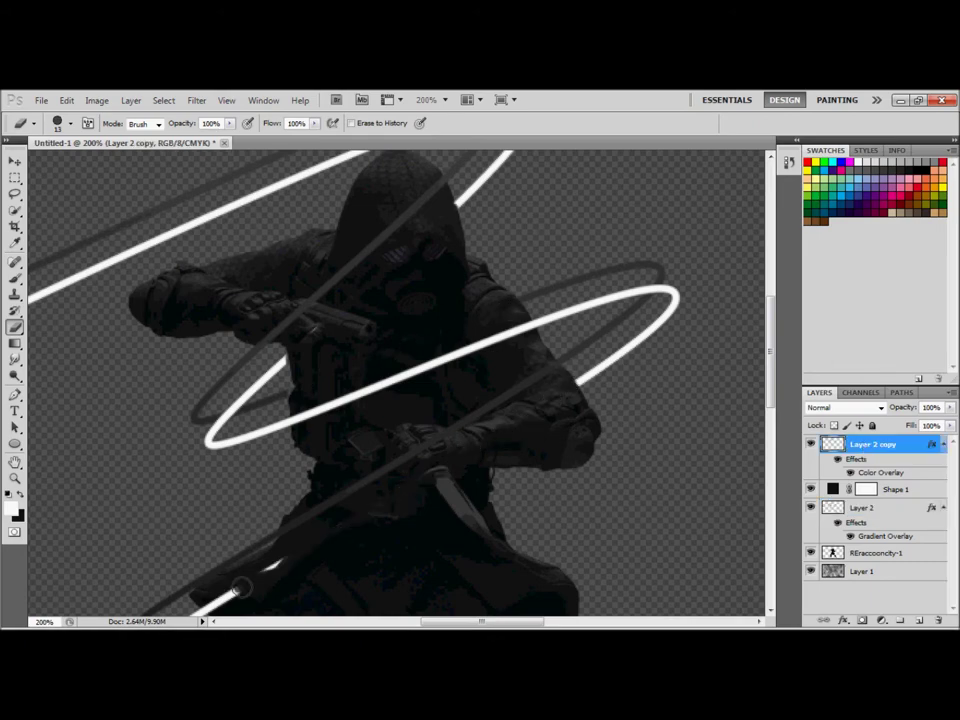
{"action": "scroll", "coordinate": [400, 380], "scroll_direction": "down", "scroll_amount": 5}
{"action": "left_click", "coordinate": [862, 507]}
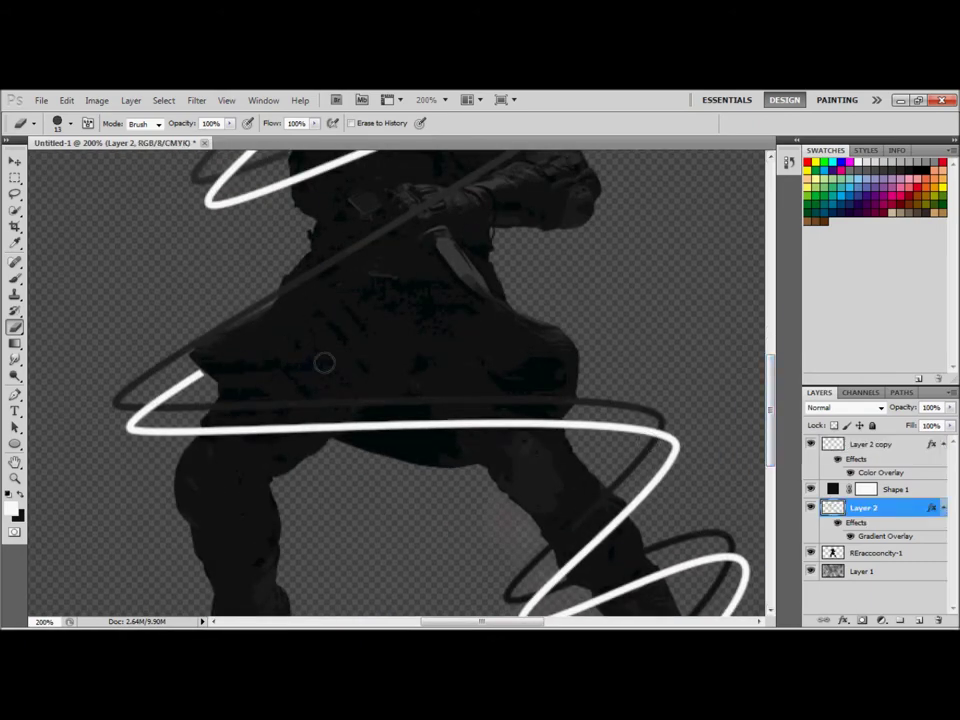
{"action": "left_click_drag", "start_coordinate": [272, 405], "coordinate": [453, 391]}
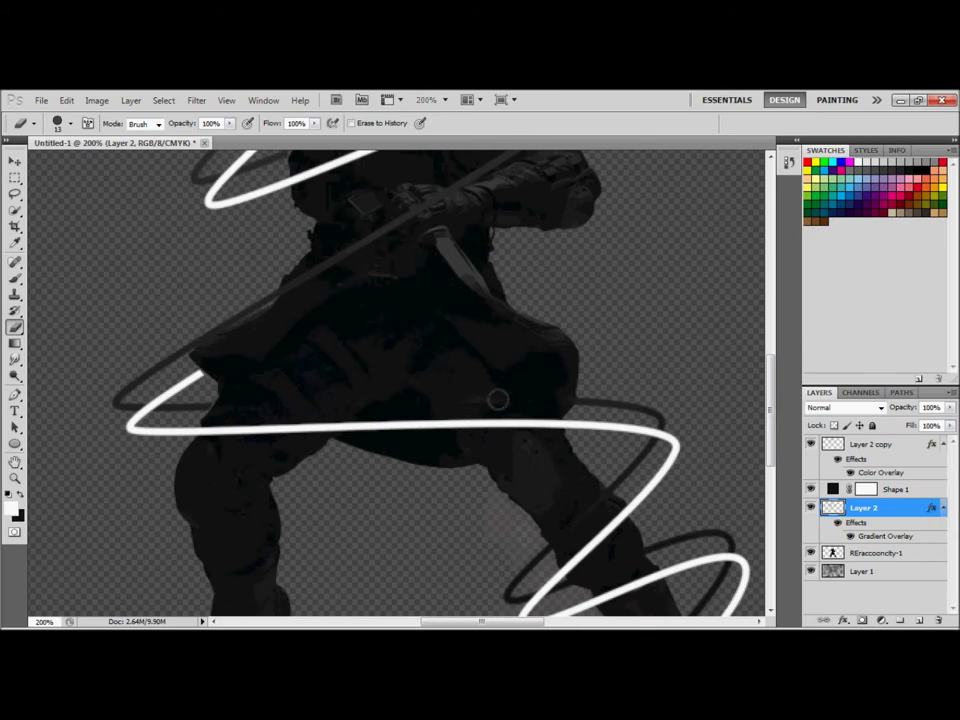
Erase the white line on Layer 2 copy where its diagonal crosses the knee of the outstretched leg
{"action": "scroll", "coordinate": [400, 380], "scroll_direction": "down", "scroll_amount": 3}
{"action": "left_click", "coordinate": [870, 444]}
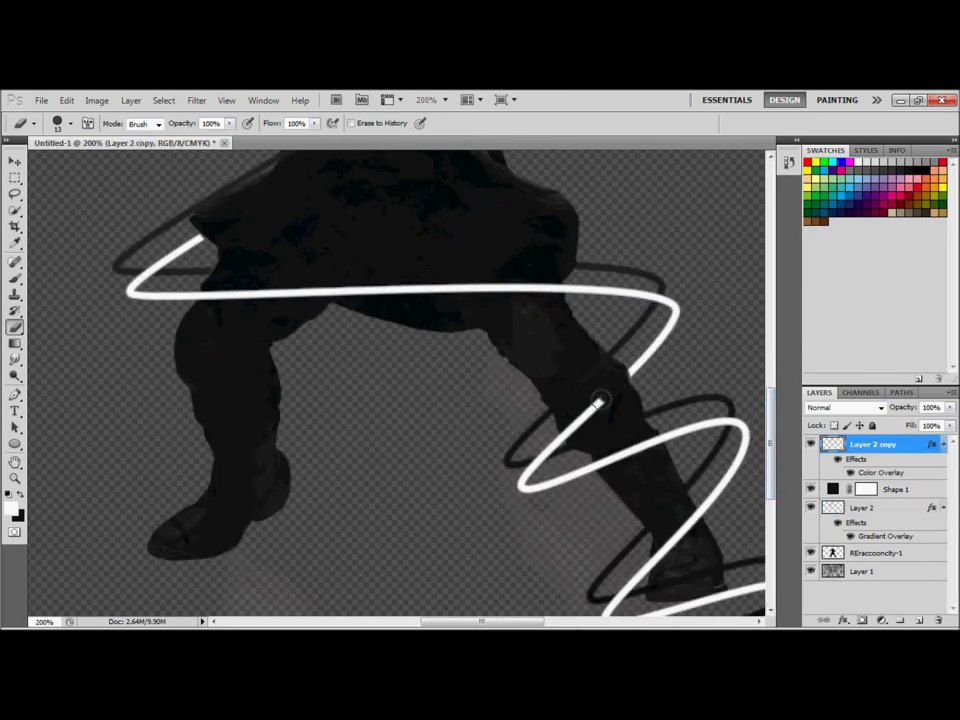
{"action": "left_click_drag", "start_coordinate": [598, 402], "coordinate": [569, 430]}
{"action": "left_click", "coordinate": [860, 508]}
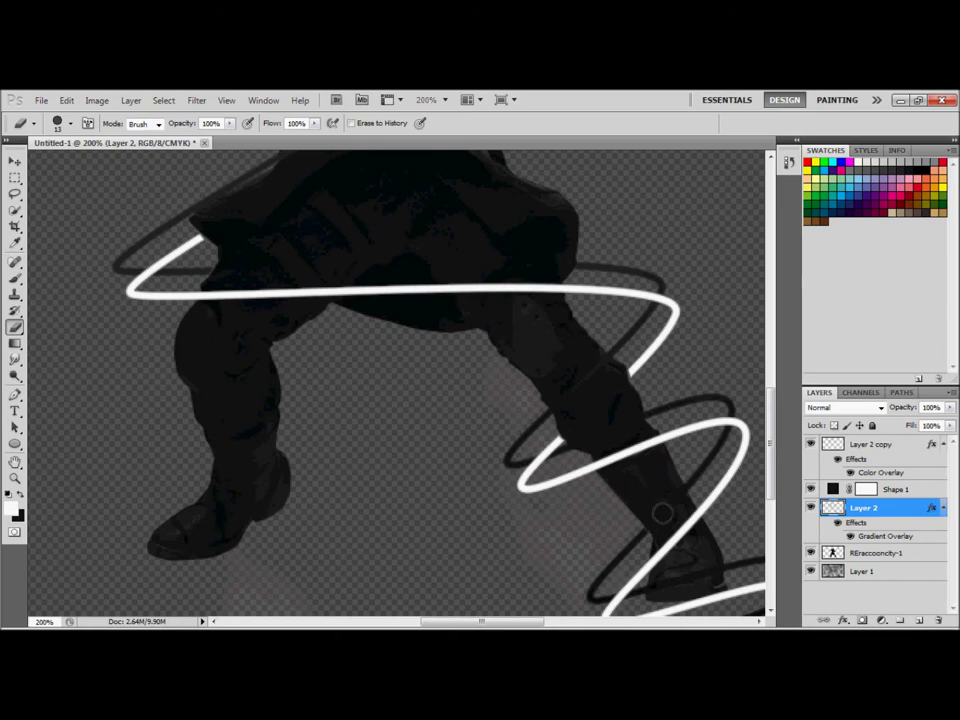
{"action": "left_click", "coordinate": [866, 444]}
Duplicate the REraccooncity-1 figure layer and enlarge the copy to about 103.5% width and 103.8% height
{"action": "left_click_drag", "start_coordinate": [770, 445], "coordinate": [770, 320]}
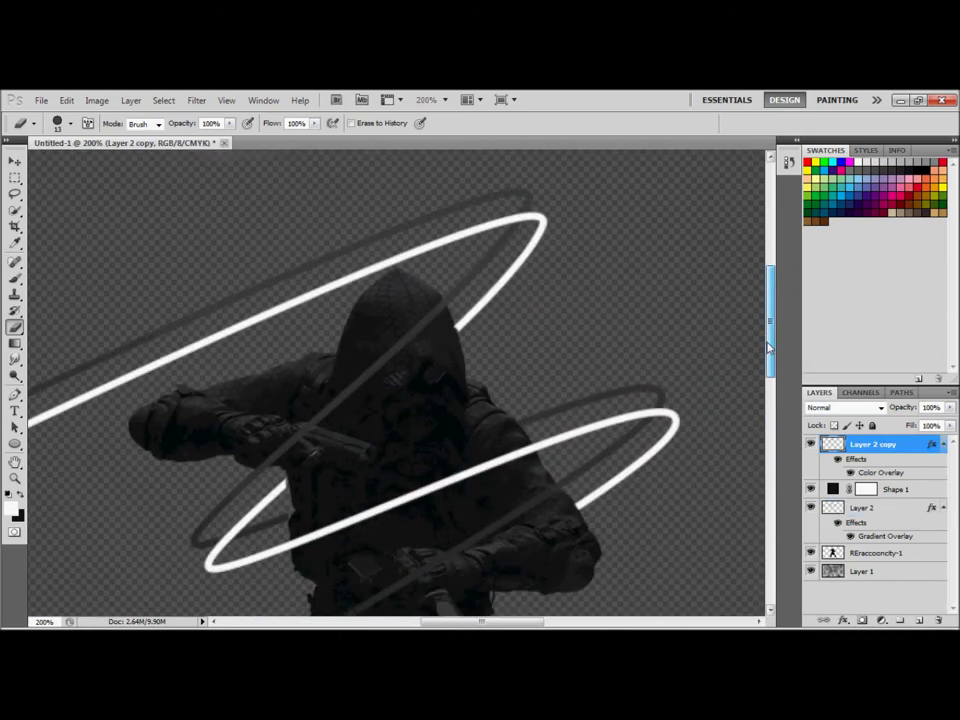
{"action": "left_click", "coordinate": [15, 478]}
{"action": "left_click", "coordinate": [118, 193], "text": "alt"}
{"action": "left_click", "coordinate": [253, 332], "text": "alt"}
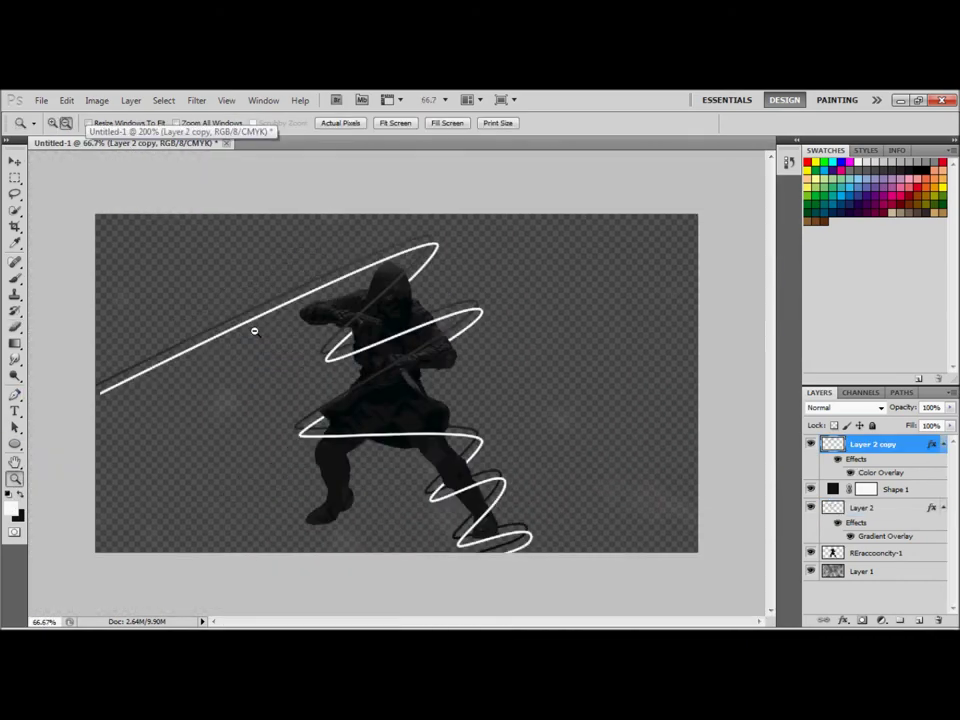
{"action": "left_click", "coordinate": [88, 620]}
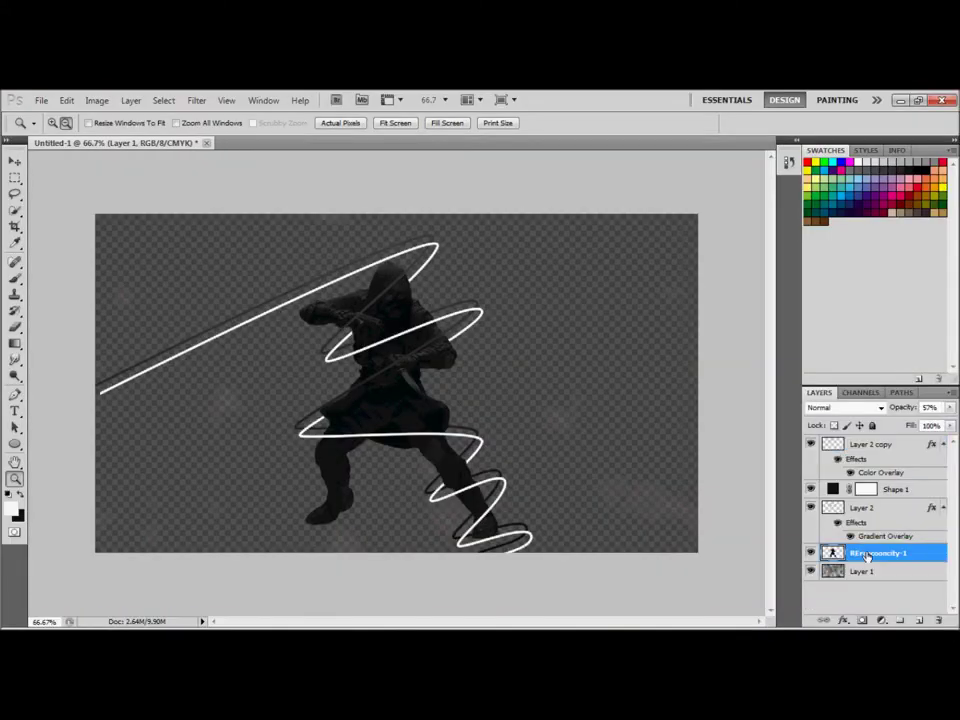
{"action": "key", "text": "ctrl+j"}
{"action": "key", "text": "ctrl+t"}
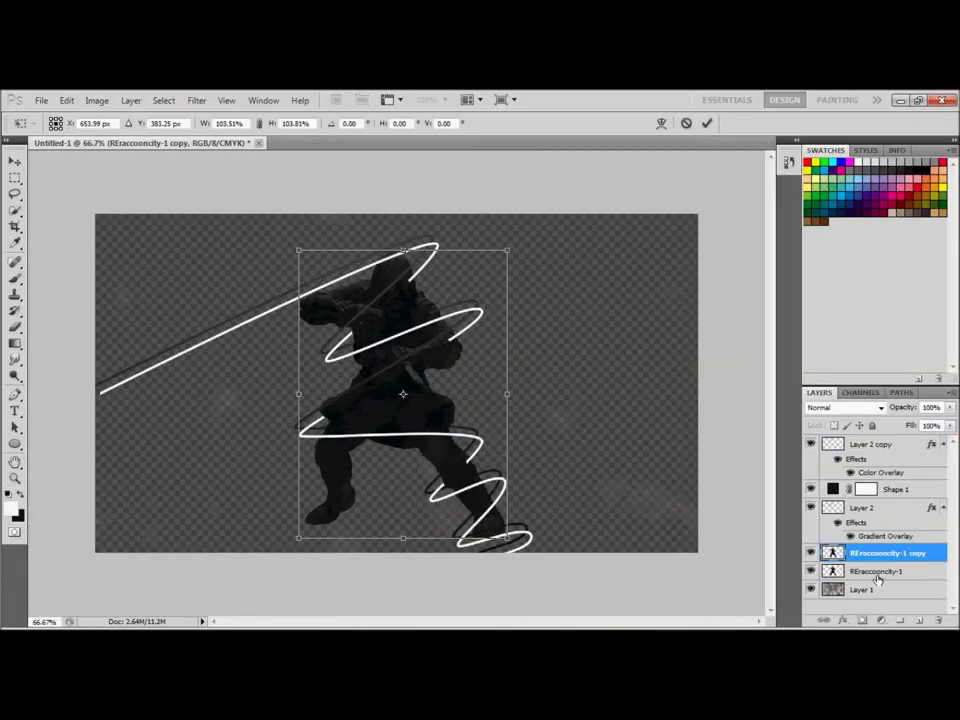
{"action": "key", "text": "Return"}
Move the enlarged figure copy below the original figure layer and set its opacity to 60%
{"action": "left_click_drag", "start_coordinate": [864, 553], "coordinate": [864, 576]}
{"action": "type", "text": "50"}
{"action": "key", "text": "Return"}
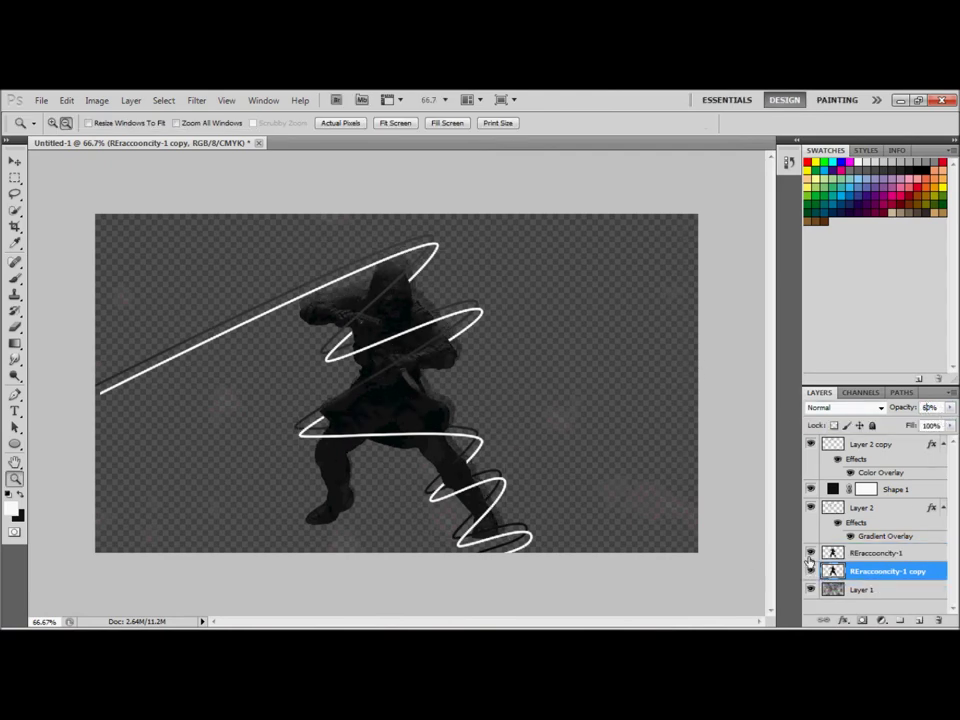
Duplicate the faded figure copy and transform the duplicate slightly larger and offset behind the figure
{"action": "key", "text": "ctrl+j"}
{"action": "key", "text": "ctrl+t"}
{"action": "left_click_drag", "start_coordinate": [521, 258], "coordinate": [517, 247]}
{"action": "key", "text": "Return"}
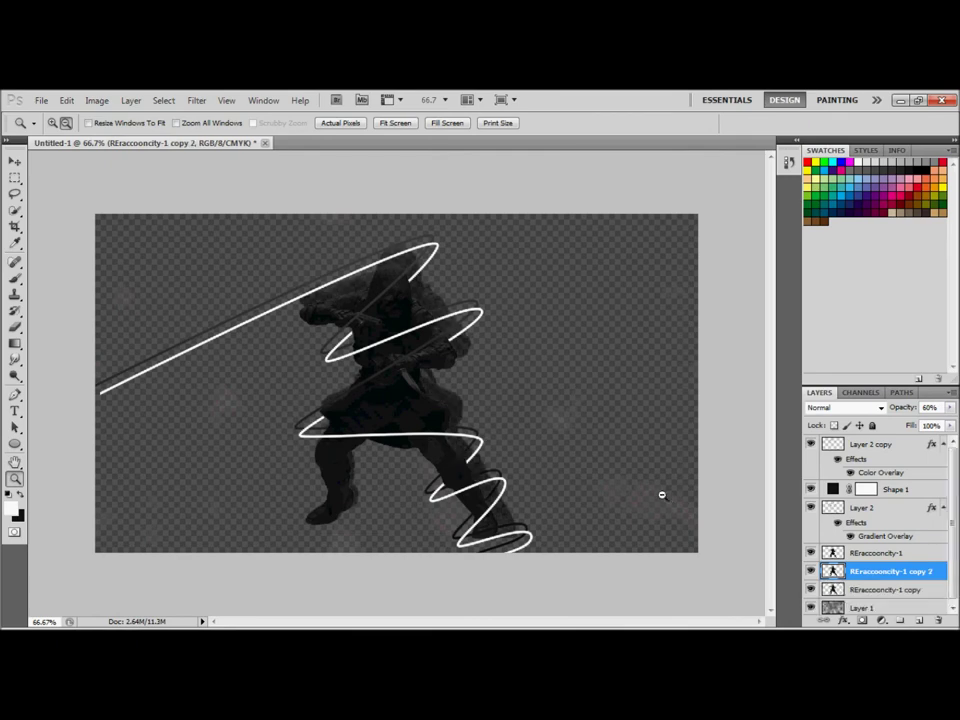
{"action": "key", "text": "ctrl+t"}
{"action": "left_click_drag", "start_coordinate": [510, 497], "coordinate": [351, 452]}
{"action": "left_click_drag", "start_coordinate": [408, 390], "coordinate": [418, 555]}
{"action": "key", "text": "Return"}
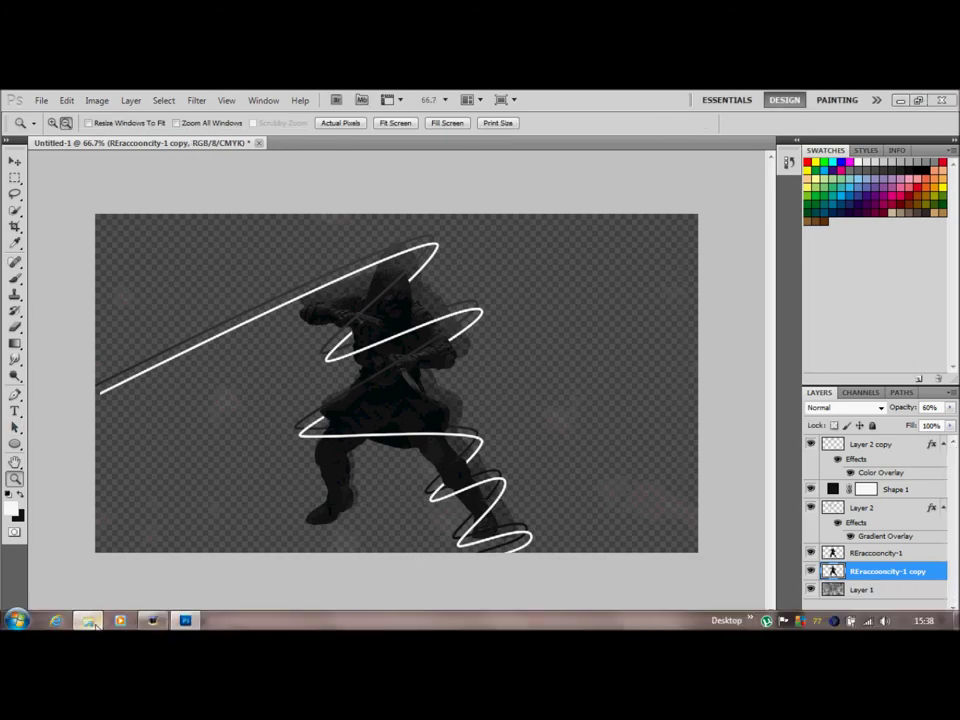
Switch to Windows Explorer, open the Stock Images Pack's Abstract folder and place image 8 in the composition behind the figure
{"action": "left_click", "coordinate": [75, 690]}
{"action": "double_click", "coordinate": [160, 228]}
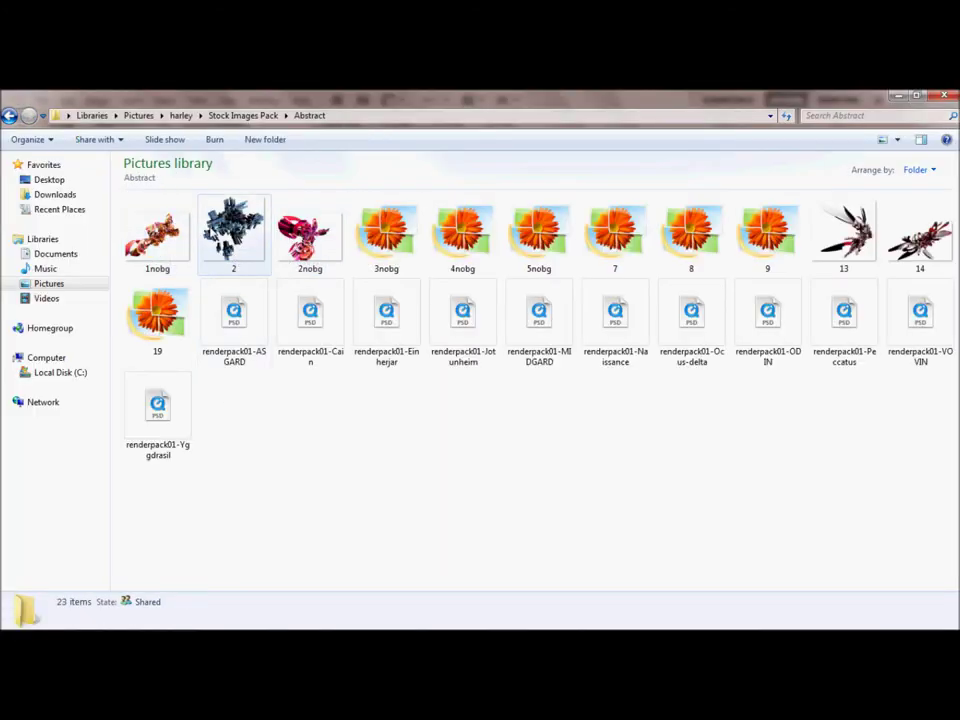
{"action": "left_click", "coordinate": [691, 235]}
{"action": "left_click_drag", "start_coordinate": [183, 622], "coordinate": [214, 390]}
{"action": "left_click", "coordinate": [421, 304]}
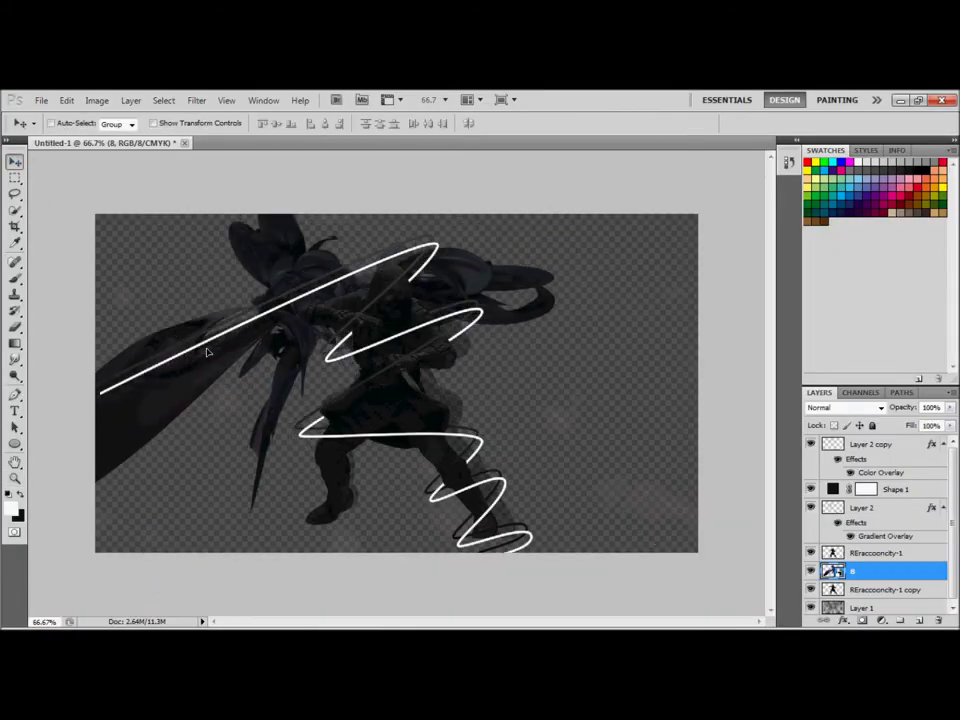
Replace the placed abstract render with a duplicate rotated 64.75° behind the figure
{"action": "left_click_drag", "start_coordinate": [243, 377], "coordinate": [440, 332]}
{"action": "key", "text": "ctrl+t"}
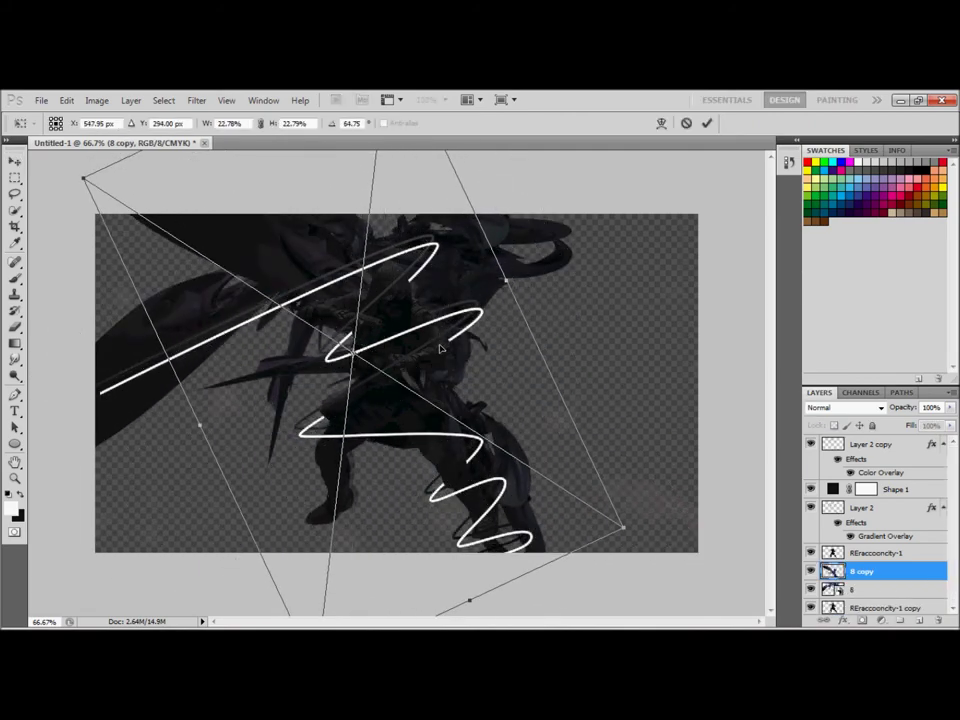
{"action": "key", "text": "Return"}
{"action": "left_click", "coordinate": [870, 590]}
{"action": "key", "text": "ctrl+alt+z"}
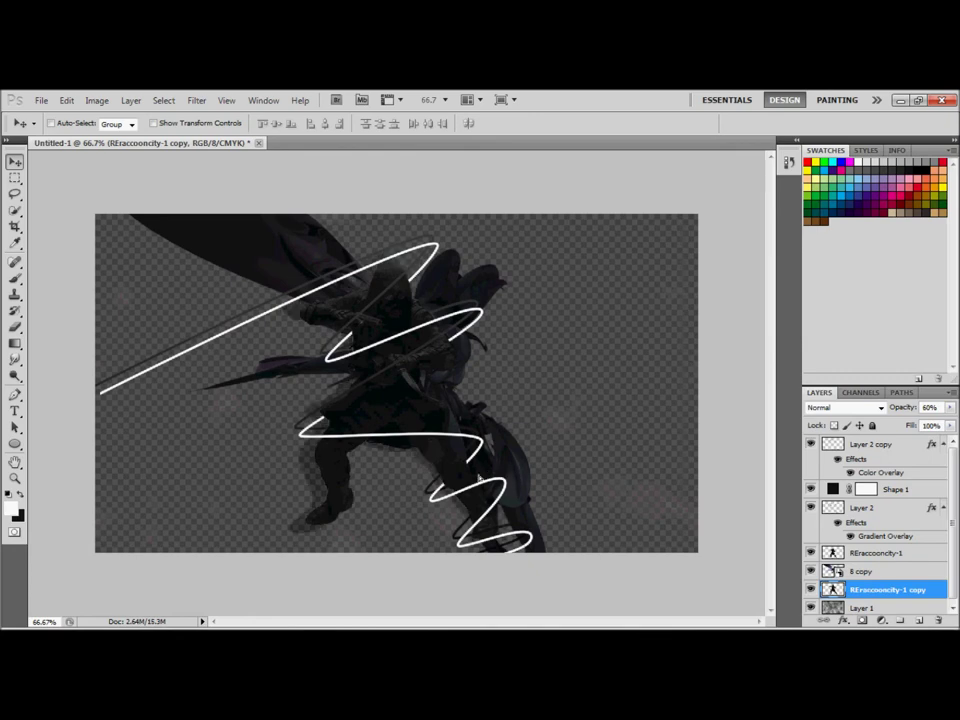
Step back through the last layer edits and shift the rotated abstract render behind the figure
{"action": "key", "text": "ctrl+alt+z"}
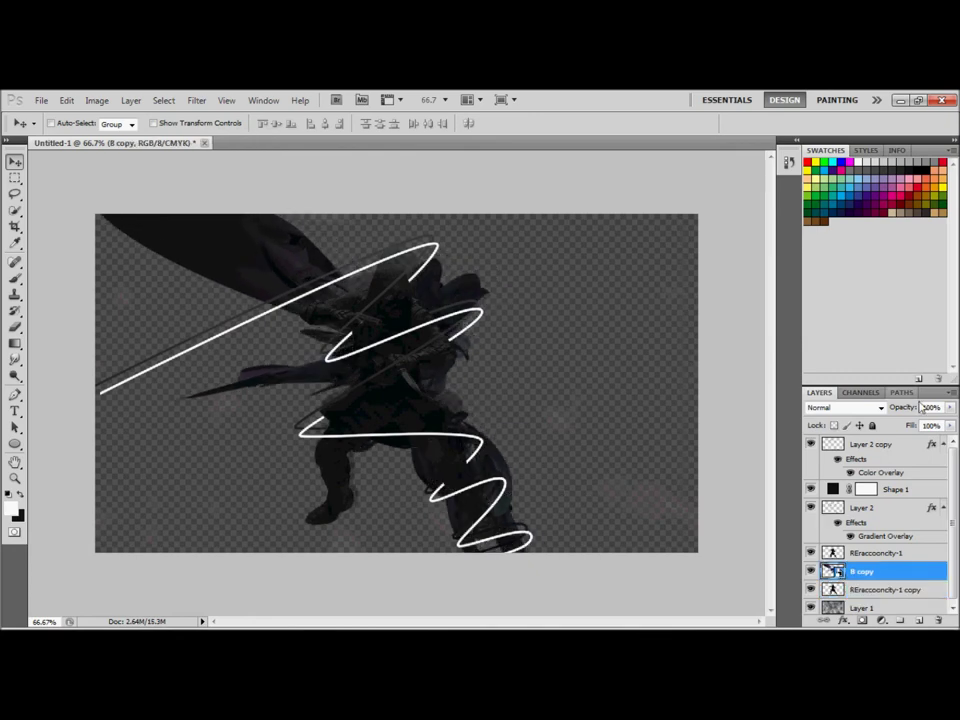
{"action": "key", "text": "t"}
Switch to Windows Explorer and browse the JSWoodhams Graphics Pack's Social Network Icons to the Social Icons Pack + folder
{"action": "left_click", "coordinate": [88, 622]}
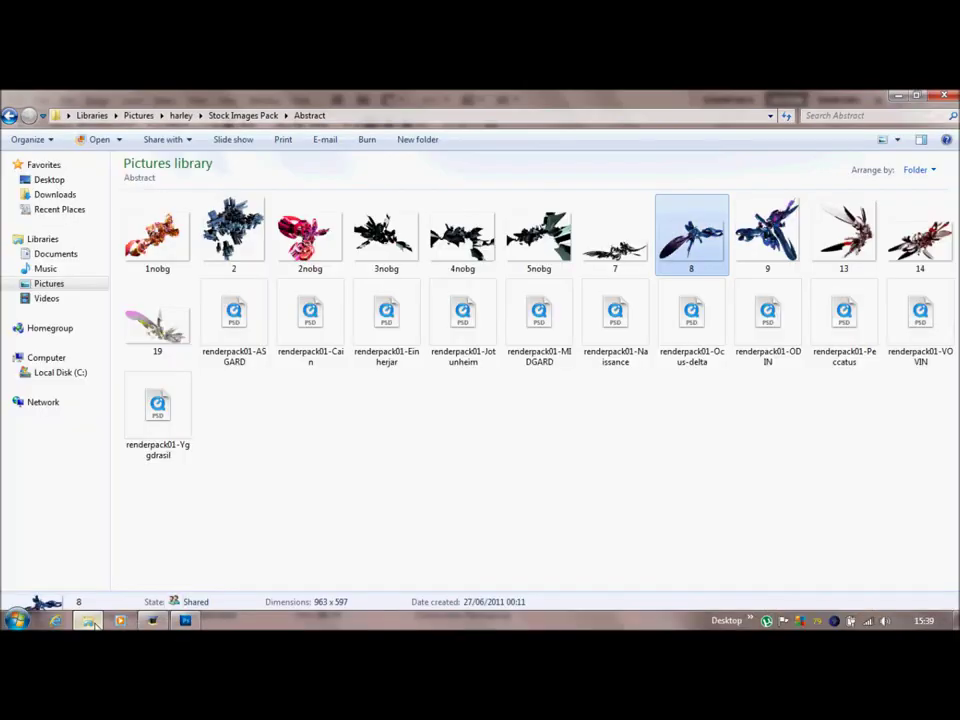
{"action": "key", "text": "BackSpace"}
{"action": "key", "text": "BackSpace"}
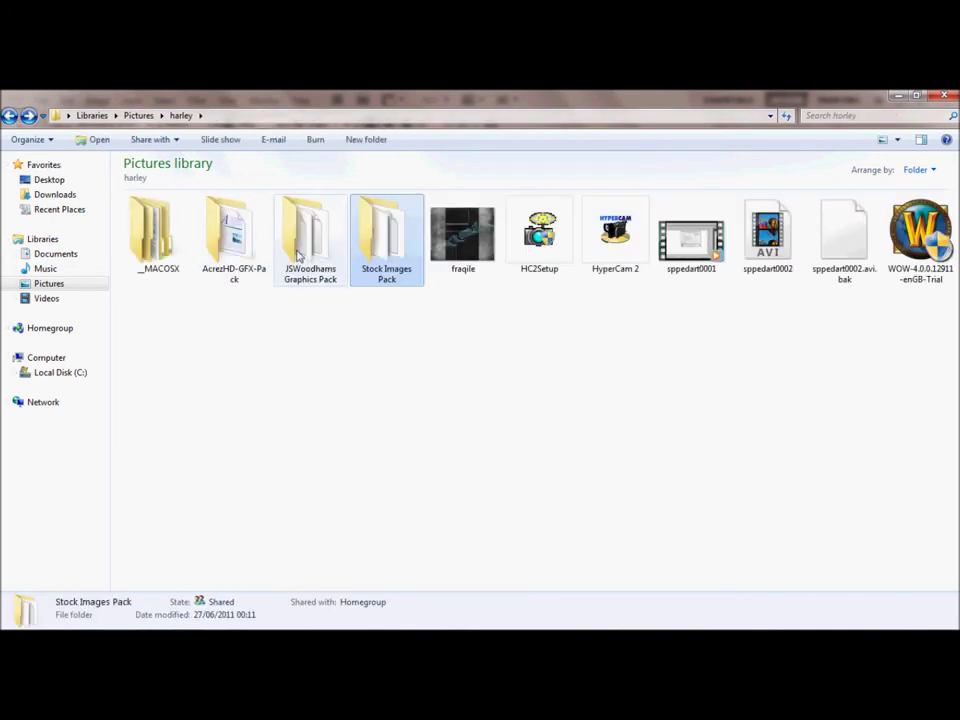
{"action": "double_click", "coordinate": [307, 245]}
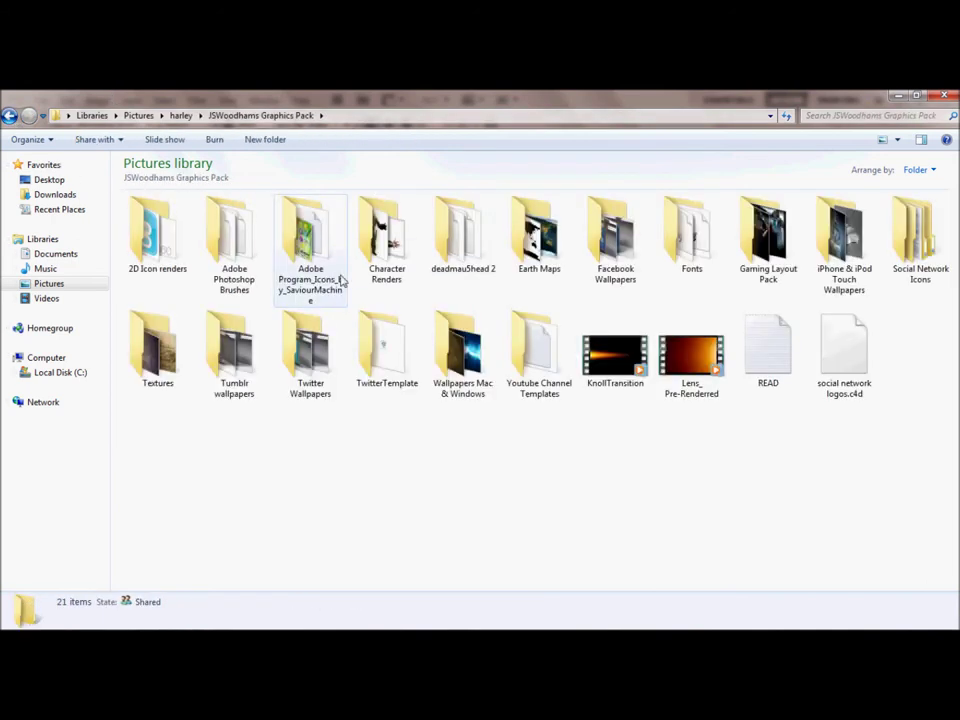
{"action": "double_click", "coordinate": [908, 228]}
{"action": "double_click", "coordinate": [334, 266]}
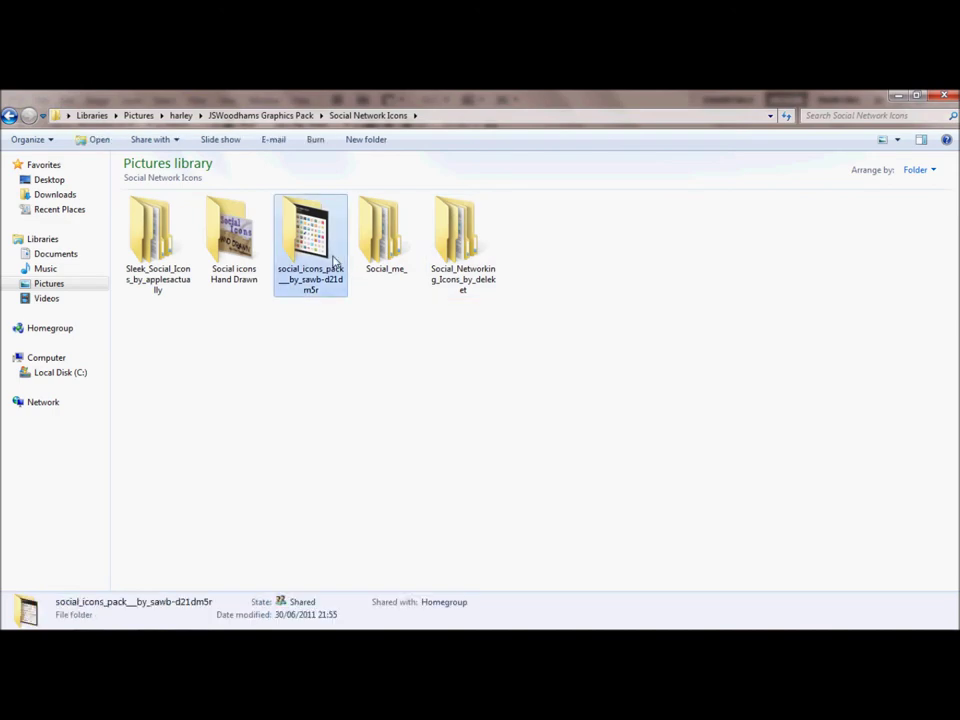
{"action": "left_click", "coordinate": [133, 242]}
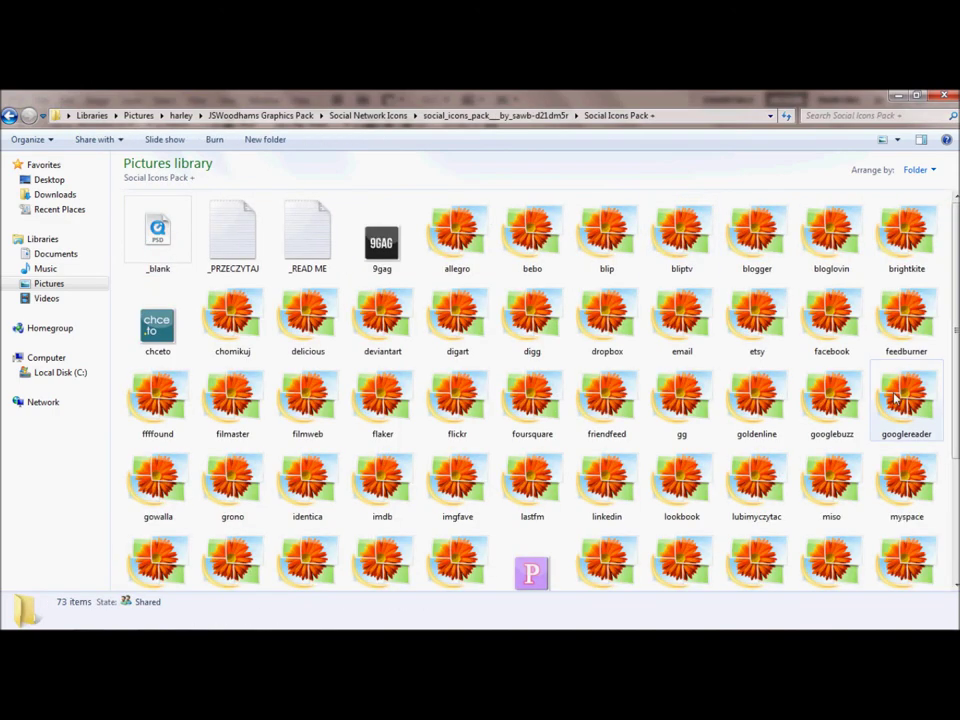
{"action": "scroll", "coordinate": [765, 487], "scroll_direction": "down", "scroll_amount": 3}
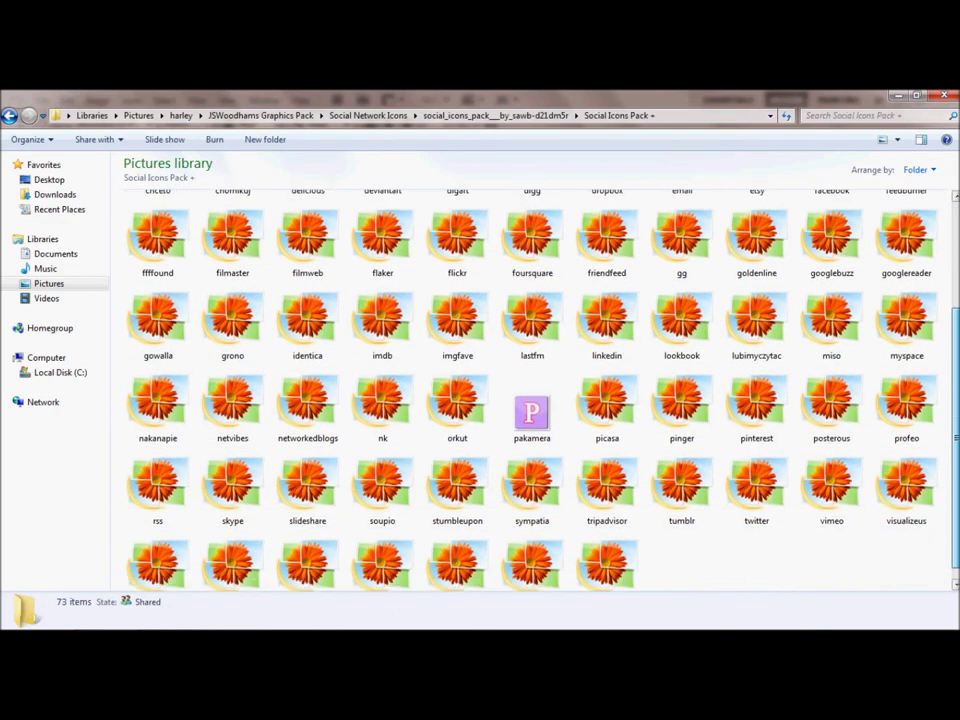
Place the twitter icon in the composition, shrunk and rotated about 30° in the canvas's upper-right area
{"action": "left_click_drag", "start_coordinate": [185, 622], "coordinate": [567, 323]}
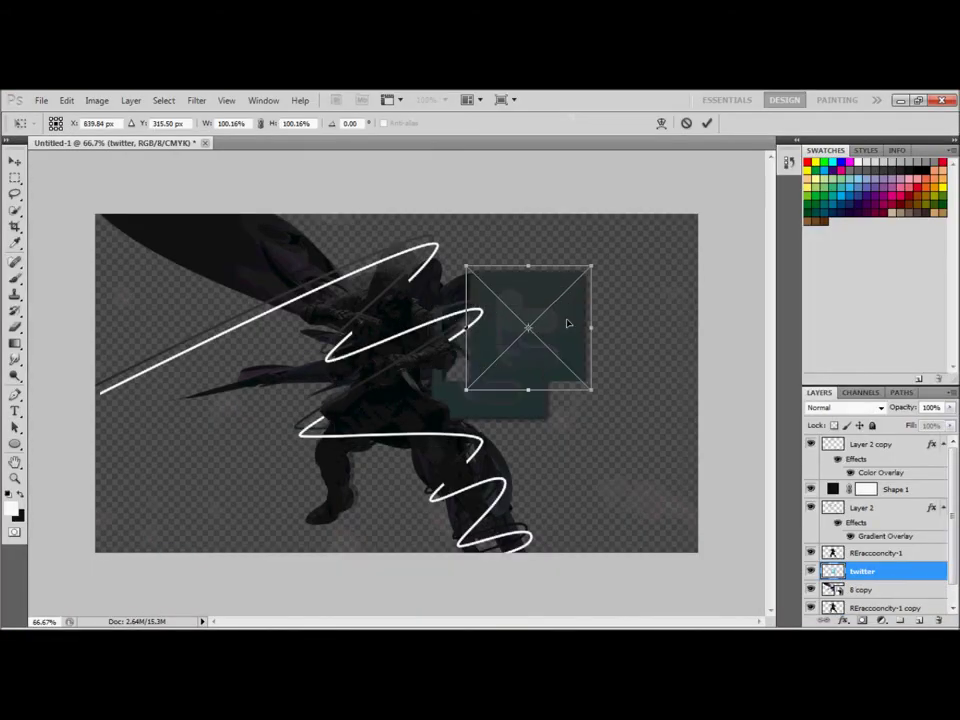
{"action": "left_click_drag", "start_coordinate": [466, 267], "coordinate": [480, 281]}
{"action": "left_click_drag", "start_coordinate": [600, 395], "coordinate": [530, 340]}
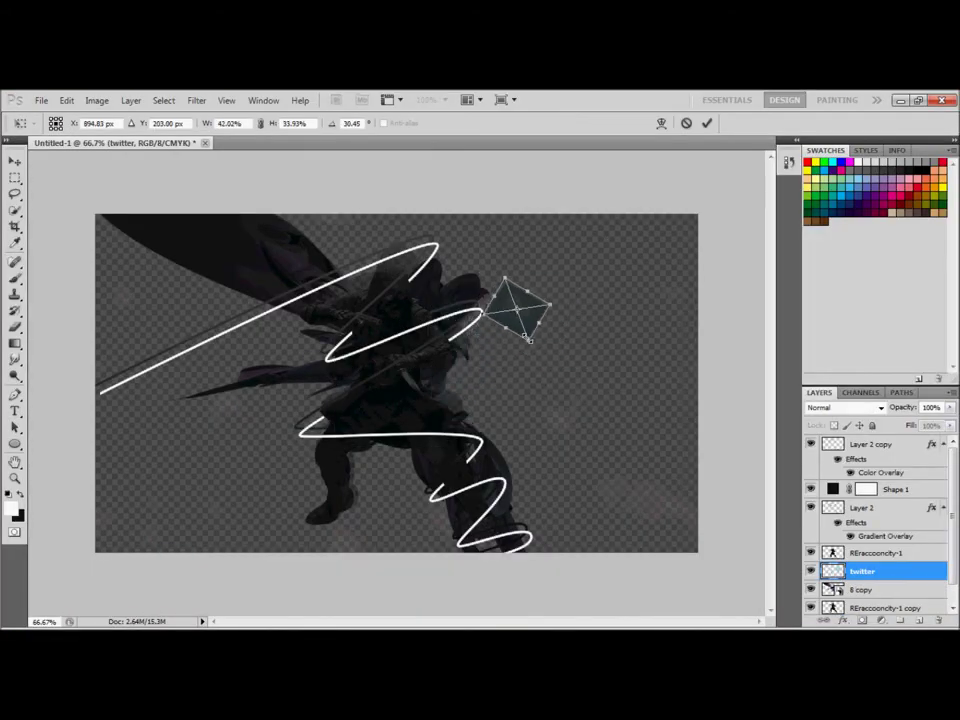
{"action": "key", "text": "Return"}
Place the skype icon from Windows Explorer, shrunk and tilted, to the lower right of the Twitter icon
{"action": "left_click", "coordinate": [88, 621]}
{"action": "left_click_drag", "start_coordinate": [265, 508], "coordinate": [658, 343]}
{"action": "left_click_drag", "start_coordinate": [406, 394], "coordinate": [588, 420]}
{"action": "left_click_drag", "start_coordinate": [583, 364], "coordinate": [632, 313]}
{"action": "key", "text": "Return"}
Add the username as black 6 pt BankGothic Md BT text, tilted along the underside of the Skype icon
{"action": "key", "text": "t"}
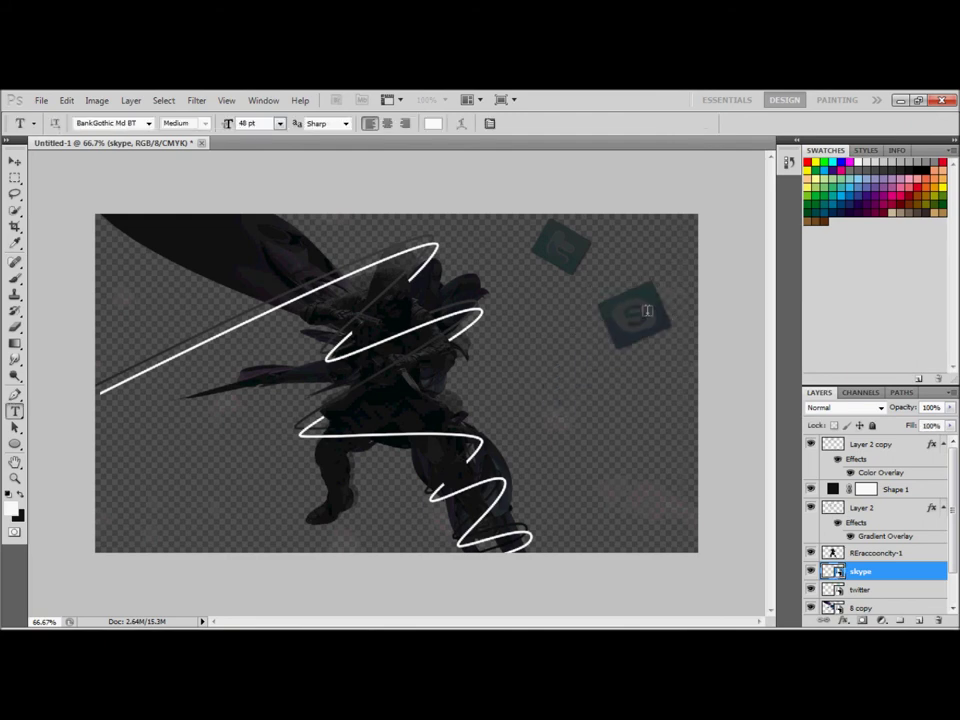
{"action": "left_click", "coordinate": [518, 364]}
{"action": "left_click", "coordinate": [280, 123]}
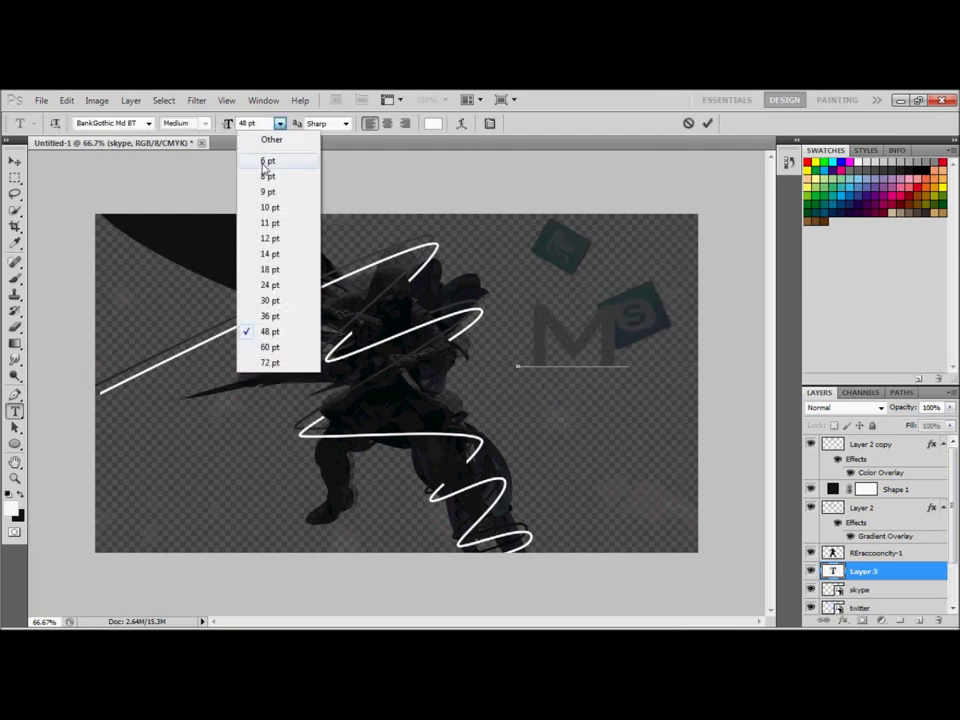
{"action": "left_click", "coordinate": [263, 165]}
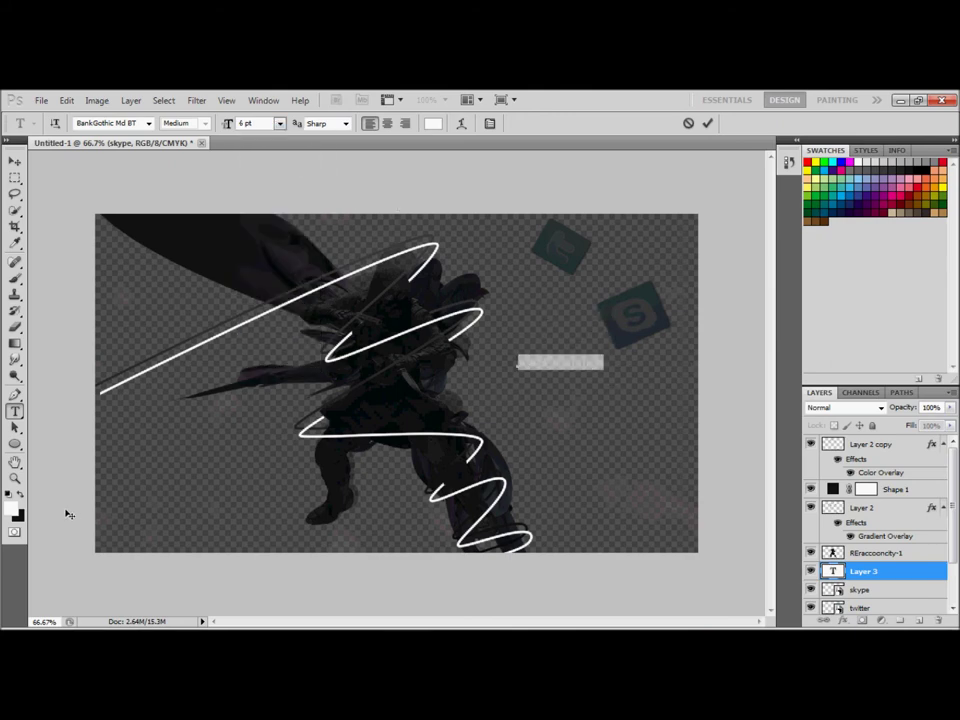
{"action": "left_click", "coordinate": [20, 494]}
{"action": "left_click_drag", "start_coordinate": [567, 402], "coordinate": [676, 373]}
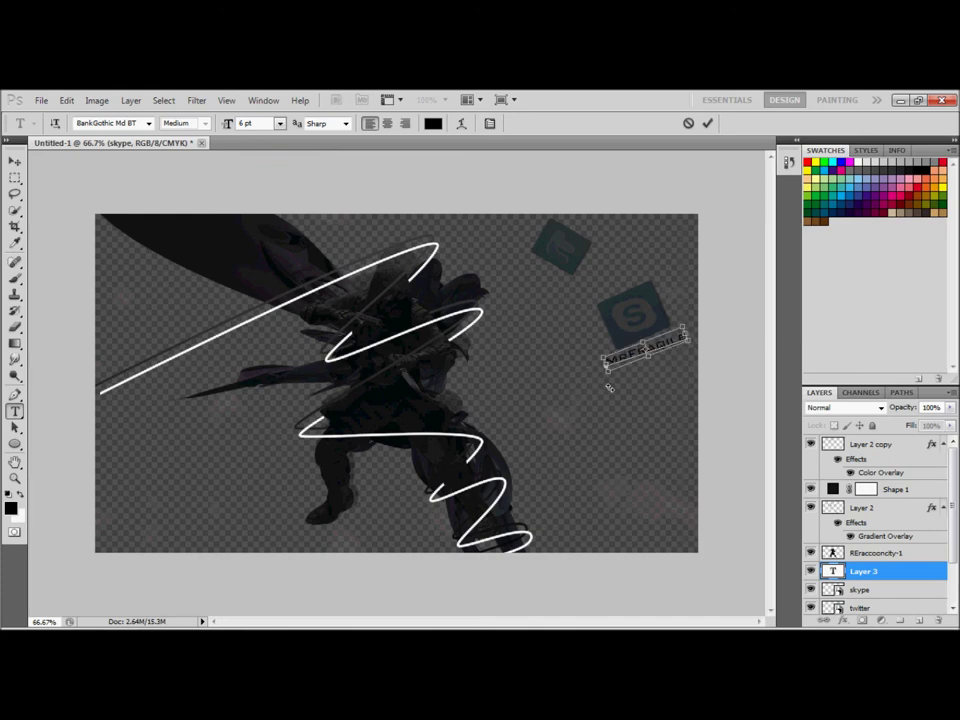
{"action": "key", "text": "ctrl+Return"}
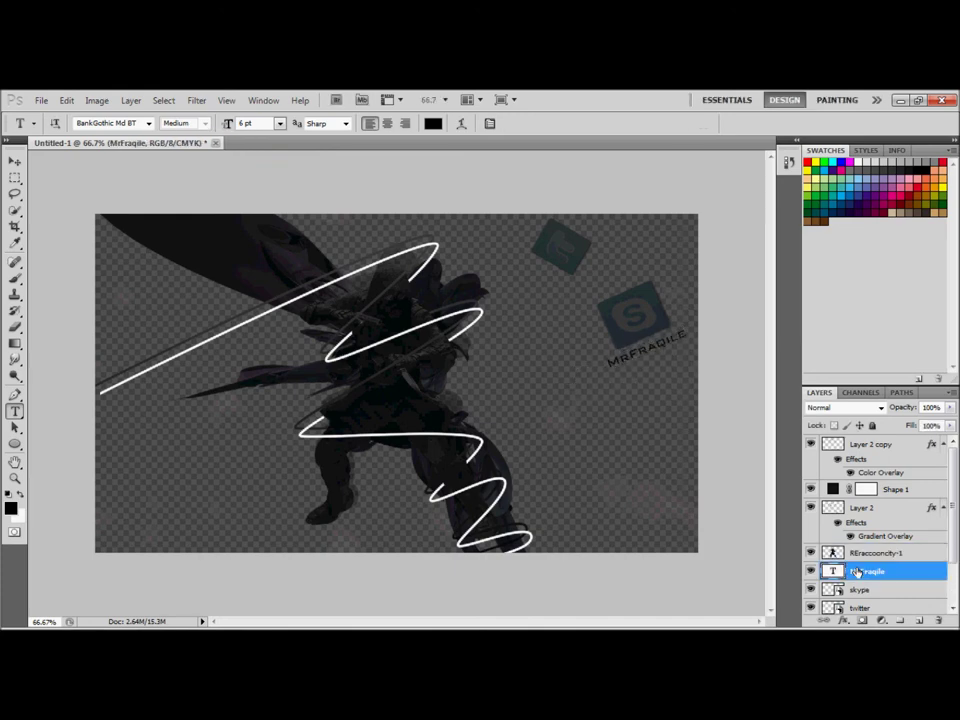
Duplicate the username text and rotate the copy 52.86° to sit along the underside of the Twitter icon
{"action": "key", "text": "ctrl+j"}
{"action": "left_click", "coordinate": [15, 162]}
{"action": "left_click_drag", "start_coordinate": [669, 409], "coordinate": [580, 385]}
{"action": "key", "text": "ctrl+t"}
{"action": "mouse_move", "coordinate": [560, 322]}
{"action": "left_mouse_down"}
{"action": "mouse_move", "coordinate": [552, 306]}
{"action": "mouse_move", "coordinate": [569, 356]}
{"action": "mouse_move", "coordinate": [558, 313]}
{"action": "left_mouse_up"}
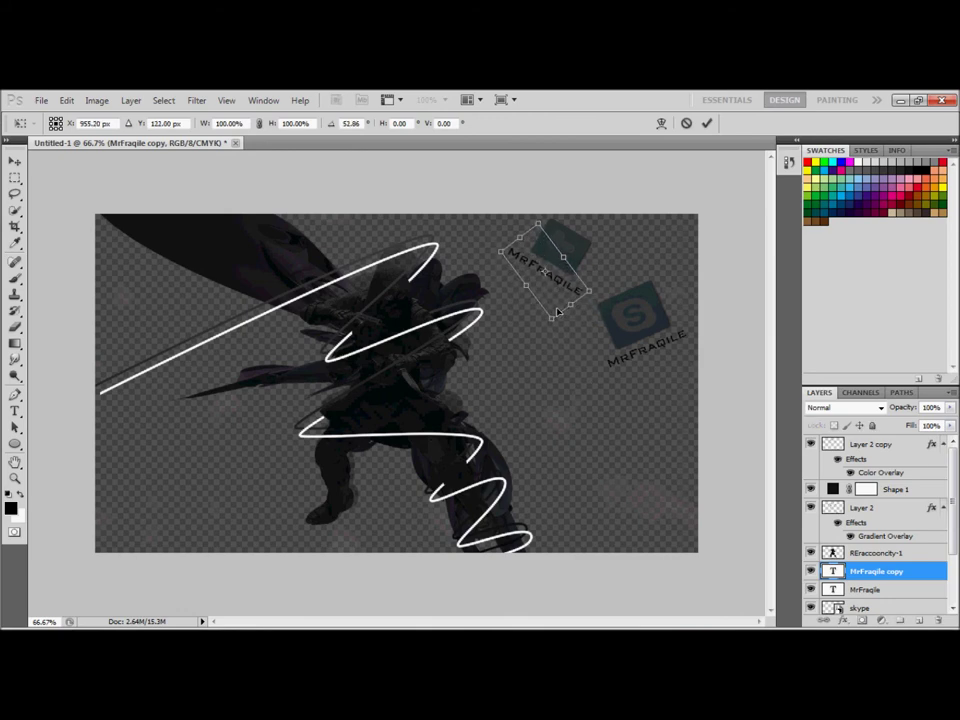
{"action": "key", "text": "Return"}
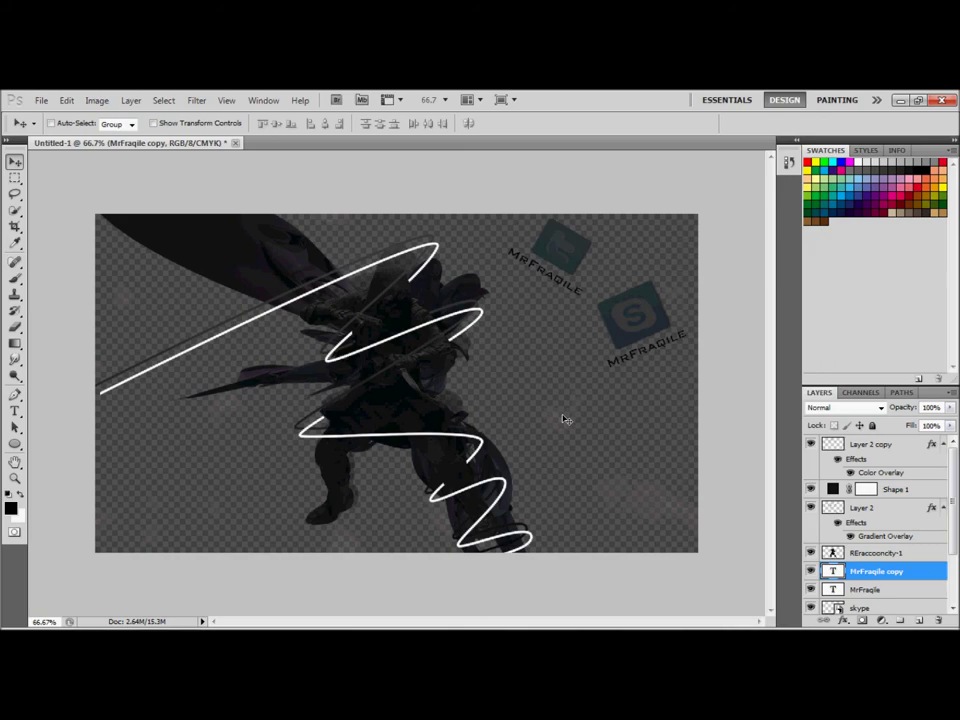
Rasterize the copied username layer for the Brush tool and undo the trial stamp made on it
{"action": "left_click", "coordinate": [15, 278]}
{"action": "left_click", "coordinate": [62, 123]}
{"action": "scroll", "coordinate": [105, 232], "scroll_direction": "down", "scroll_amount": 10}
{"action": "scroll", "coordinate": [105, 232], "scroll_direction": "down", "scroll_amount": 5}
{"action": "left_click", "coordinate": [90, 216]}
{"action": "left_click", "coordinate": [437, 313]}
{"action": "left_click", "coordinate": [437, 313]}
{"action": "left_click", "coordinate": [615, 240]}
{"action": "left_click", "coordinate": [650, 256]}
{"action": "key", "text": "ctrl+z"}
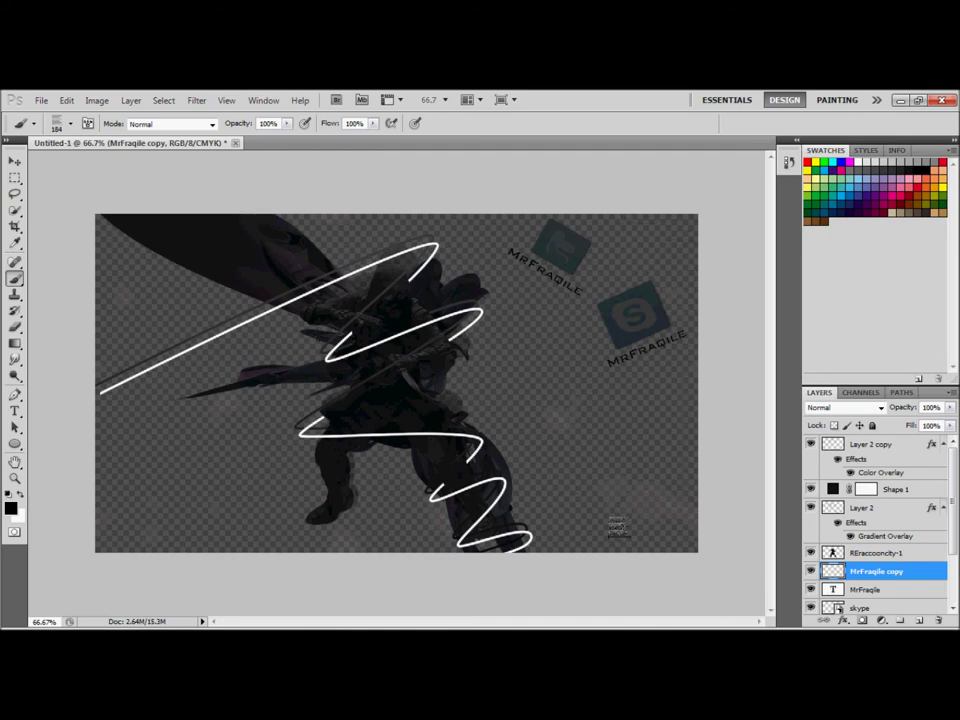
Stamp fine lines of tech-brush text in the lower-left corner of the canvas
{"action": "left_click", "coordinate": [70, 123]}
{"action": "left_click", "coordinate": [56, 215]}
{"action": "left_click", "coordinate": [70, 123]}
{"action": "left_click", "coordinate": [70, 123]}
{"action": "left_click", "coordinate": [28, 285]}
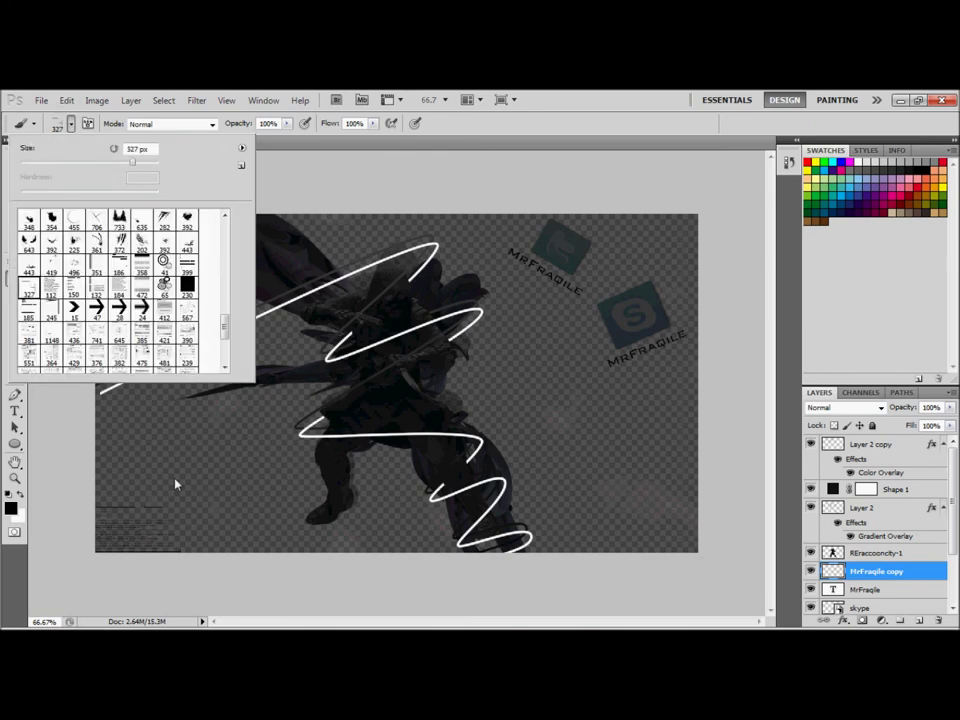
{"action": "key", "text": "Return"}
Stamp the 399 px double-line brush along the canvas's bottom edge, to the right of the figure
{"action": "left_click", "coordinate": [70, 123]}
{"action": "left_click", "coordinate": [119, 288]}
{"action": "left_click", "coordinate": [97, 335]}
{"action": "left_click", "coordinate": [187, 264]}
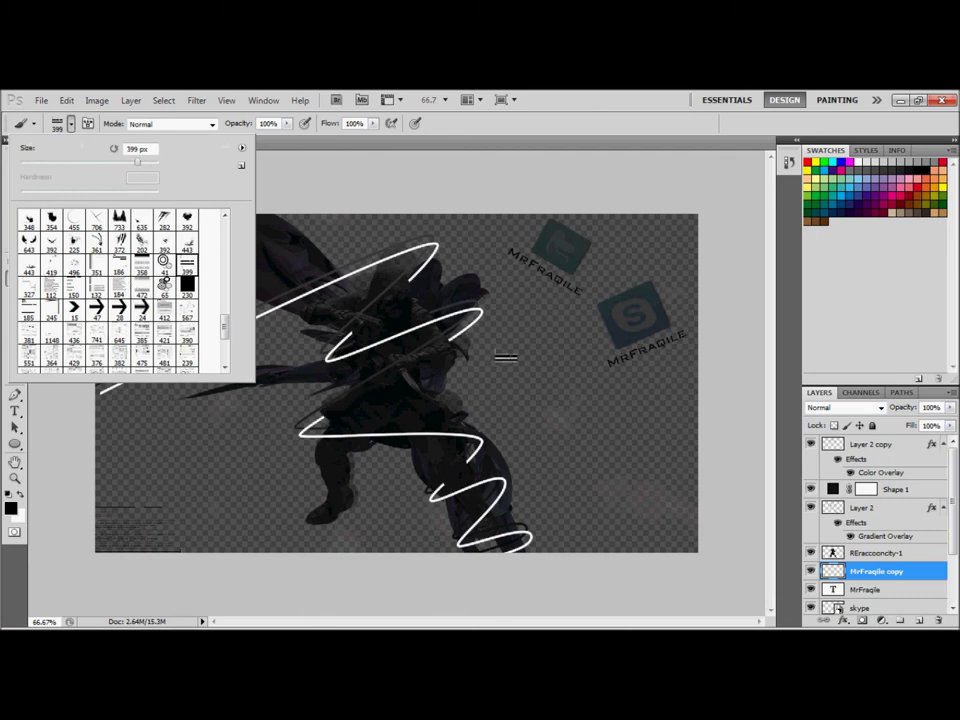
{"action": "key", "text": "Return"}
Stamp the 567 px, 429 px and 445 px tech-pattern brushes across the background around the figure
{"action": "left_click", "coordinate": [70, 123]}
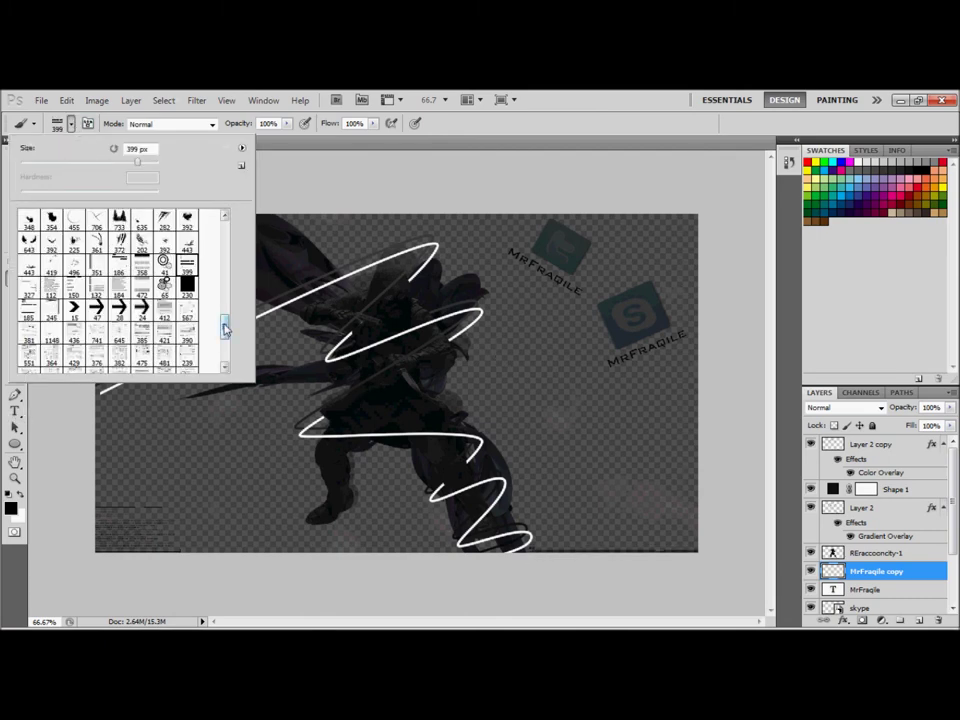
{"action": "left_click", "coordinate": [187, 300]}
{"action": "key", "text": "Return"}
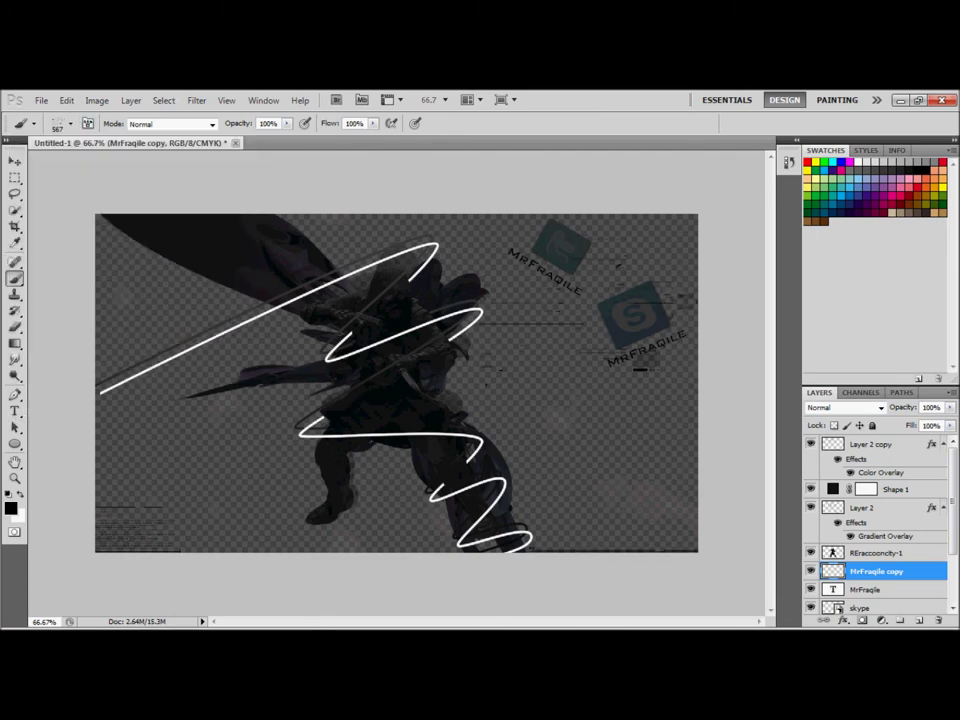
{"action": "left_click", "coordinate": [68, 123]}
{"action": "left_click", "coordinate": [71, 123]}
{"action": "left_click", "coordinate": [71, 123]}
{"action": "key", "text": "Return"}
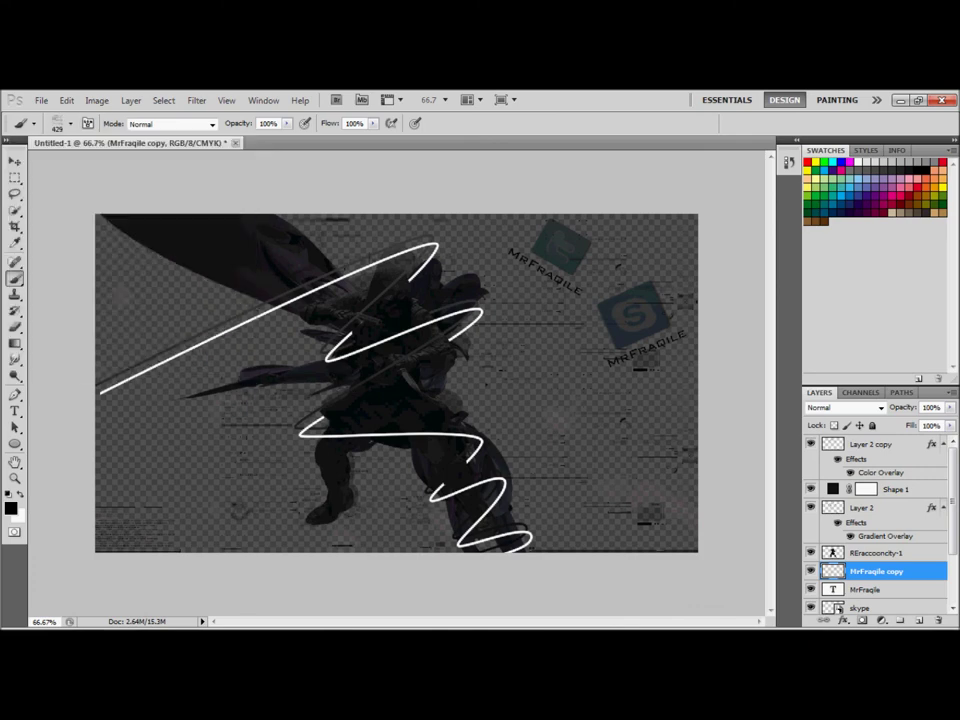
{"action": "left_click", "coordinate": [71, 123]}
{"action": "key", "text": "Return"}
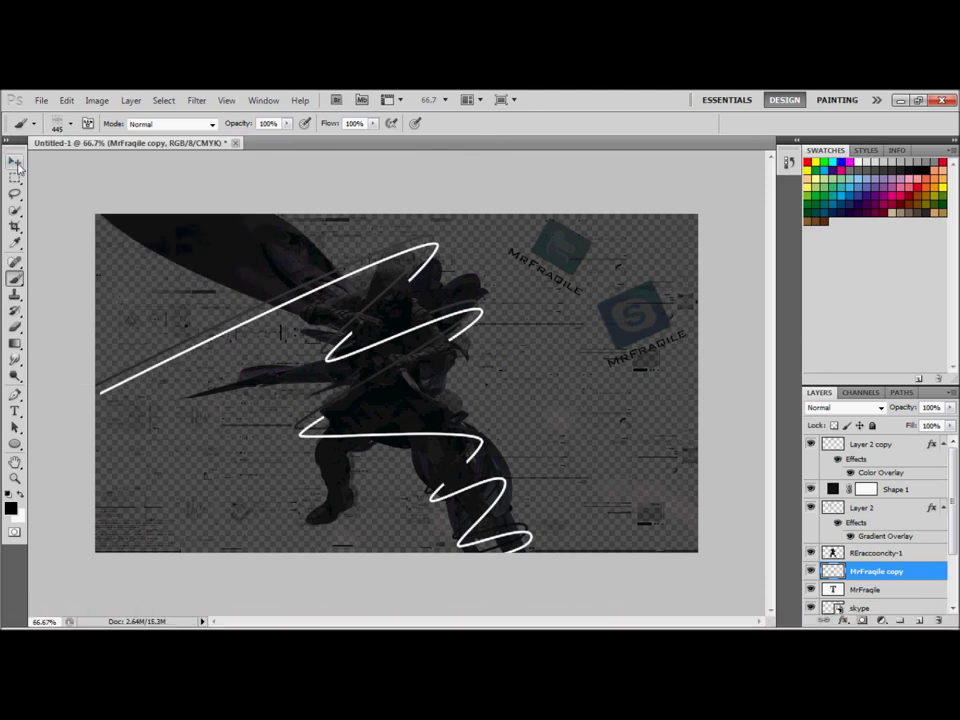
Add the username as black 6 pt text at the bottom centre of the canvas
{"action": "key", "text": "t"}
{"action": "left_click", "coordinate": [153, 311]}
{"action": "left_click_drag", "start_coordinate": [220, 337], "coordinate": [405, 569]}
{"action": "key", "text": "ctrl+Return"}
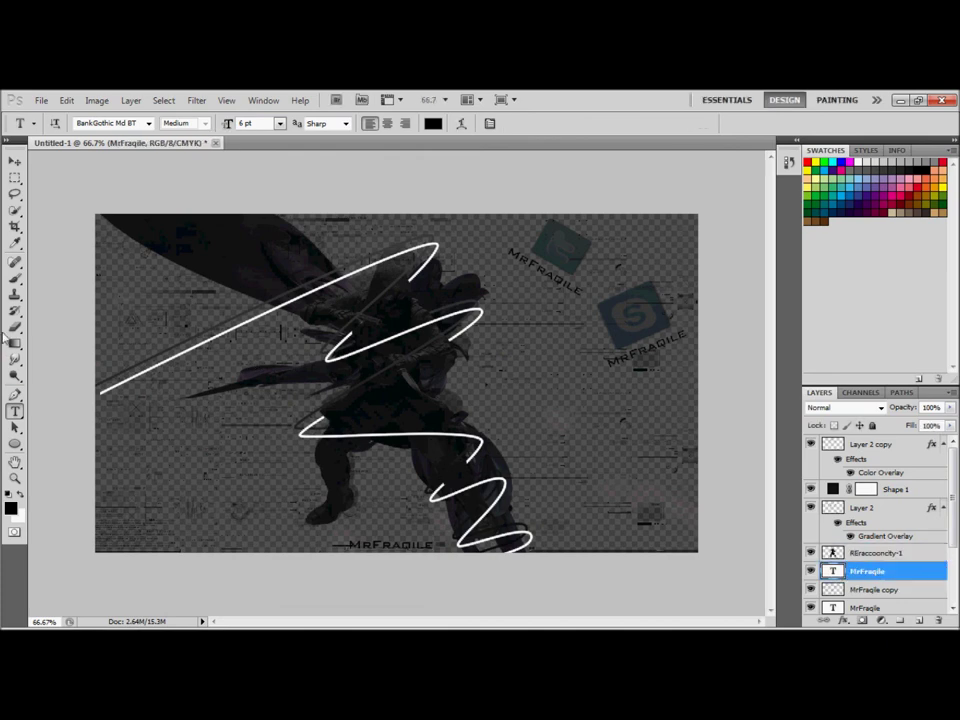
Add the black 6 pt text "Abstract" in the canvas's upper-right corner
{"action": "left_click", "coordinate": [627, 232]}
{"action": "type", "text": "Abstract"}
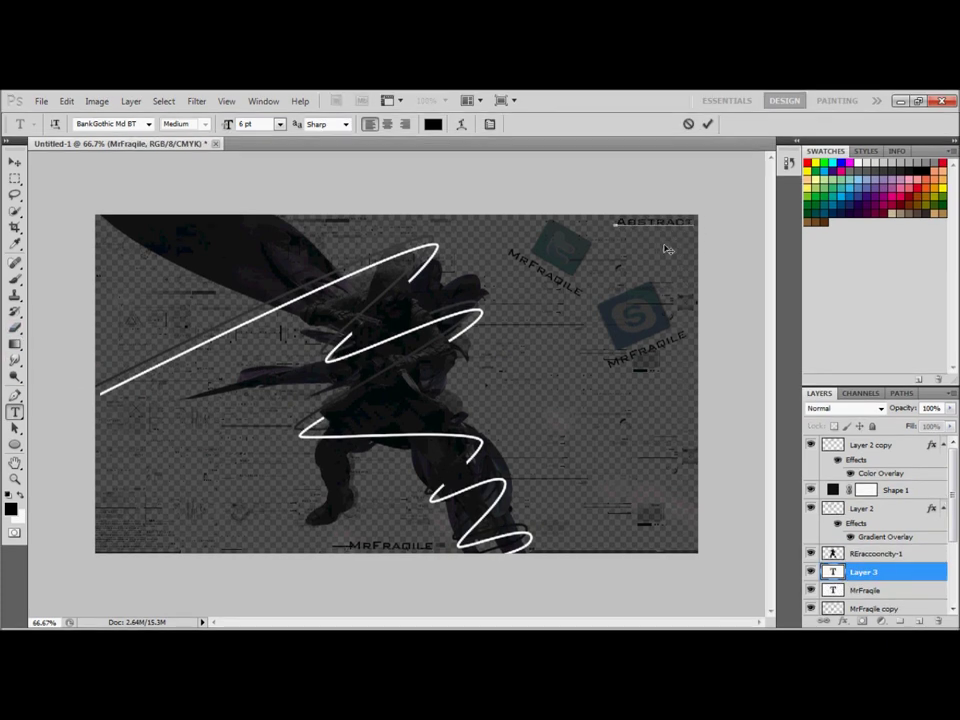
{"action": "key", "text": "Return"}
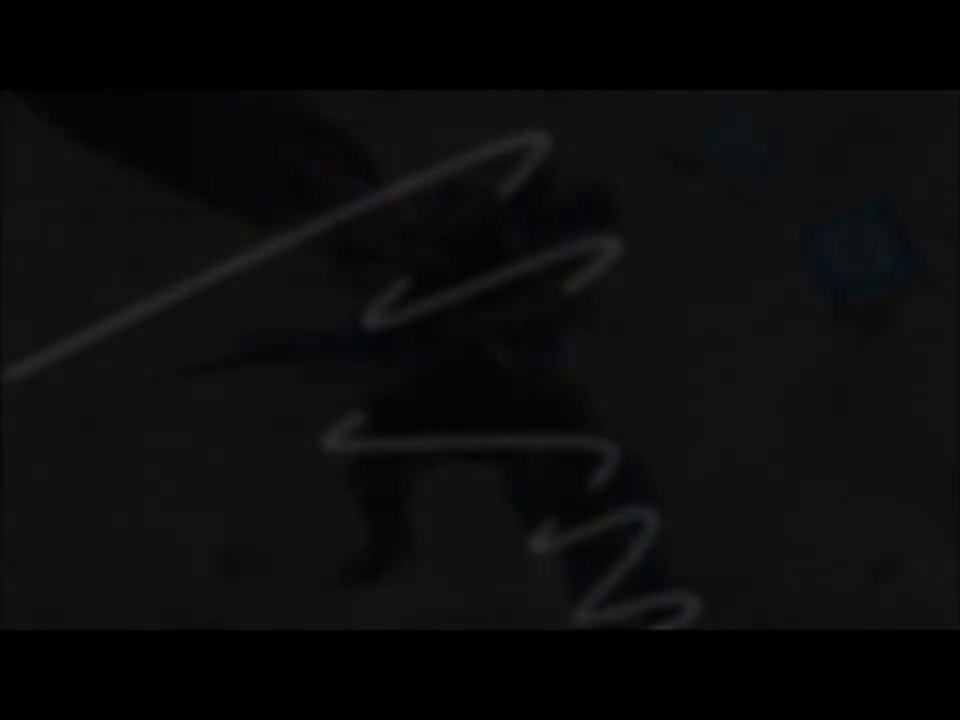